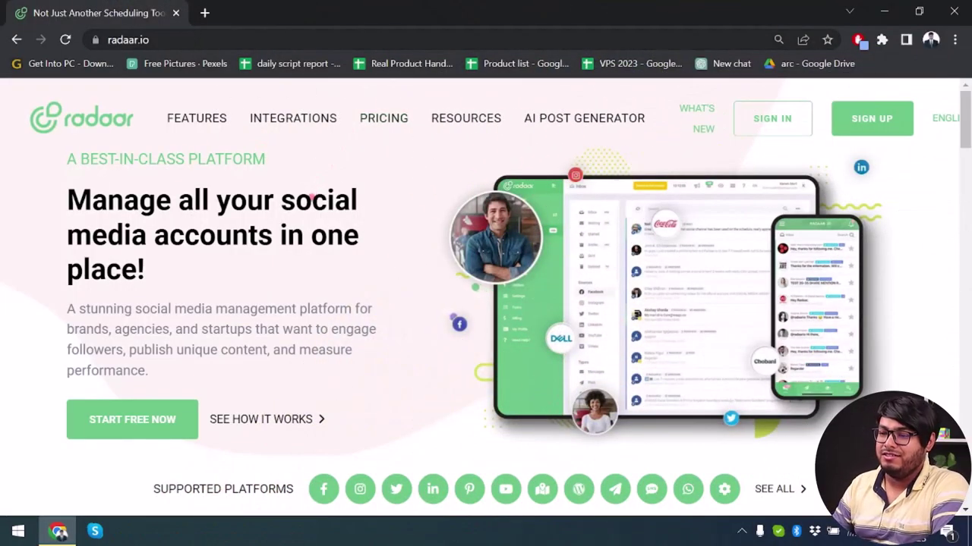
- Load radaar.io in the address bar to show the Radaar homepage hero
{"action": "left_click", "coordinate": [187, 35]}
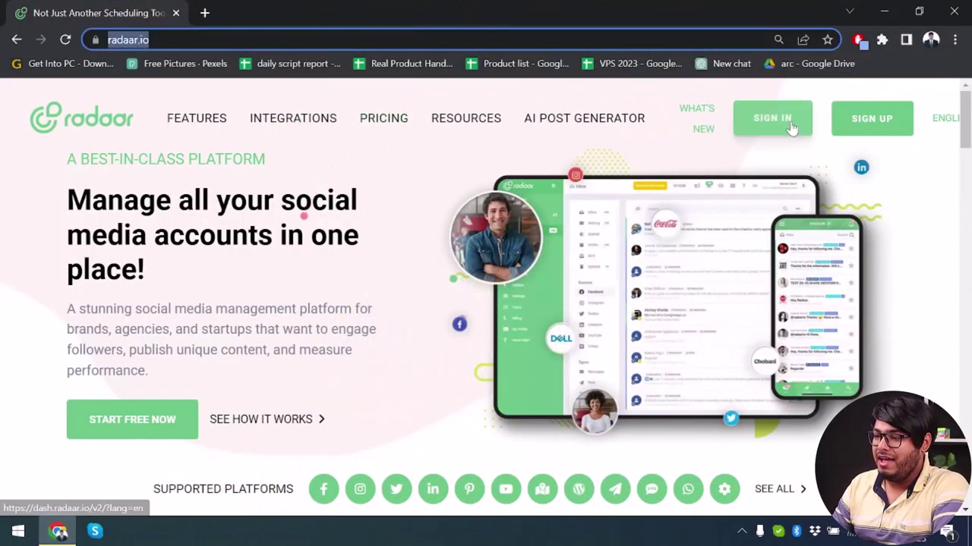
{"action": "left_click", "coordinate": [762, 131]}
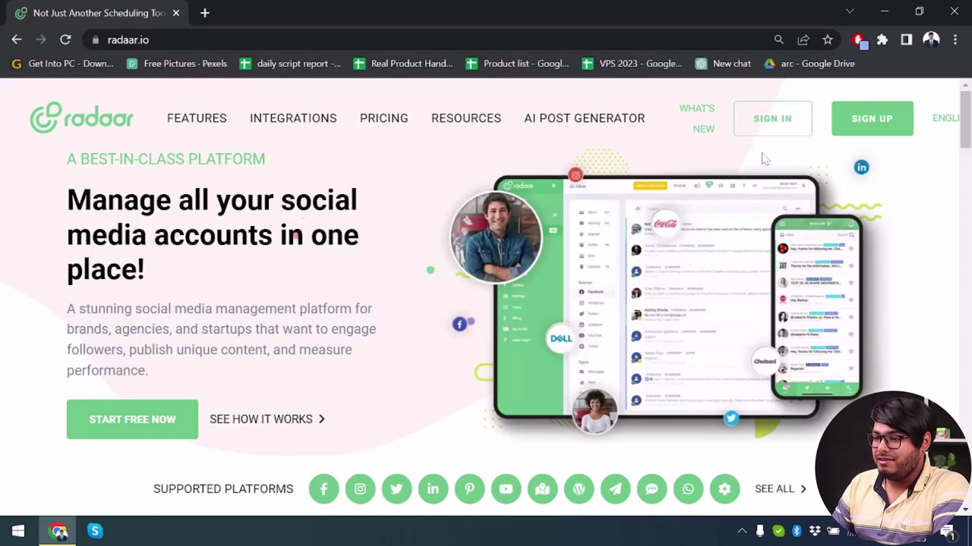
{"action": "scroll", "coordinate": [508, 275], "scroll_direction": "down", "scroll_amount": 3}
{"action": "scroll", "coordinate": [508, 276], "scroll_direction": "down", "scroll_amount": 15}
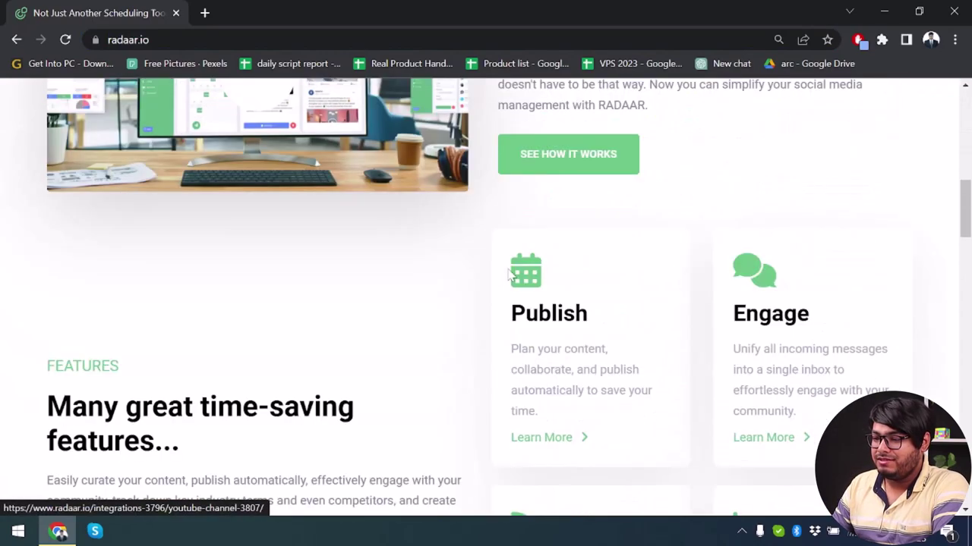
{"action": "scroll", "coordinate": [435, 277], "scroll_direction": "down", "scroll_amount": 15}
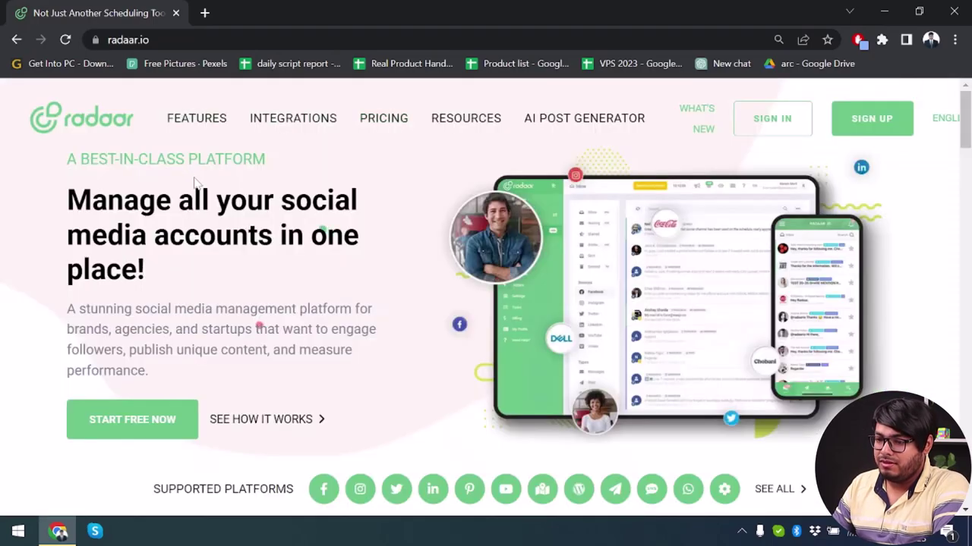
{"action": "scroll", "coordinate": [258, 326], "scroll_direction": "down", "scroll_amount": 3}
{"action": "scroll", "coordinate": [195, 185], "scroll_direction": "up", "scroll_amount": 2}
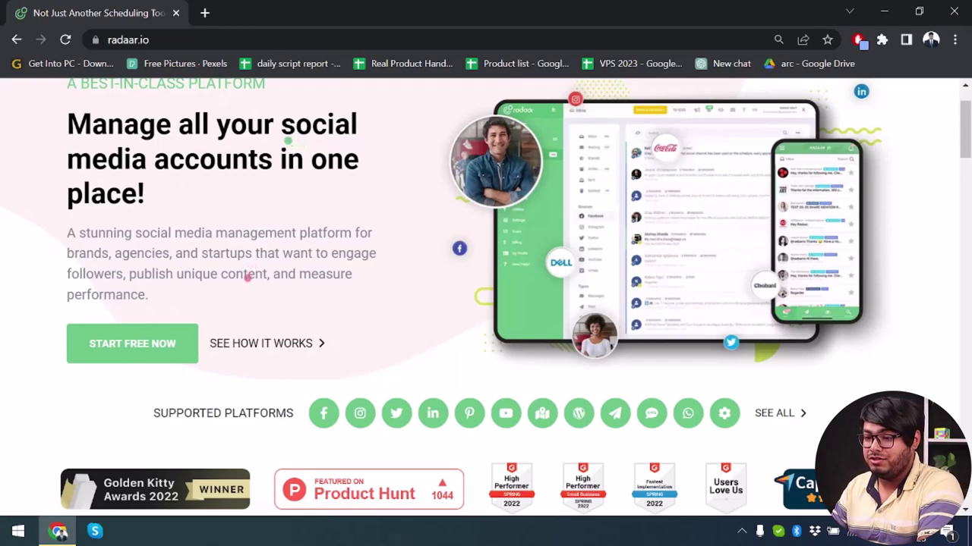
{"action": "scroll", "coordinate": [245, 183], "scroll_direction": "down", "scroll_amount": 5}
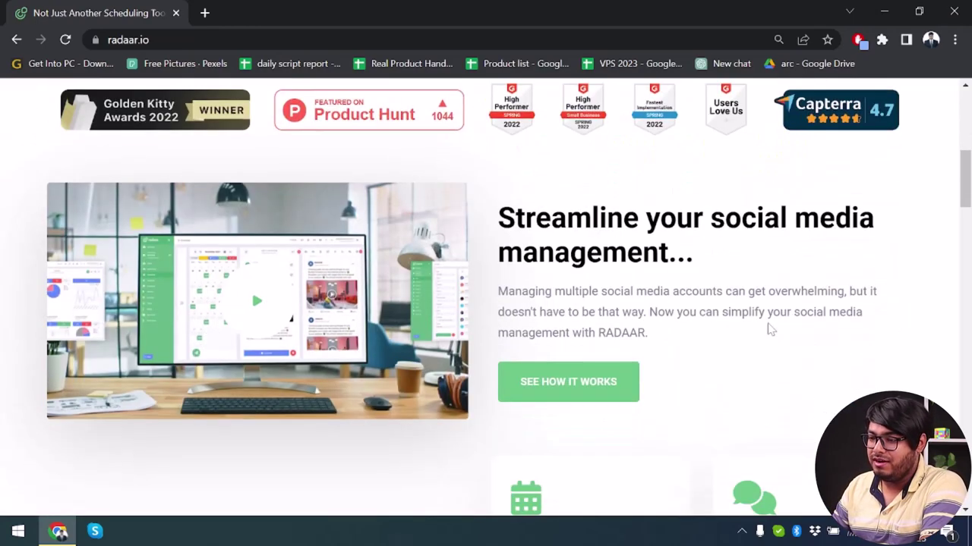
{"action": "scroll", "coordinate": [637, 298], "scroll_direction": "down", "scroll_amount": 5}
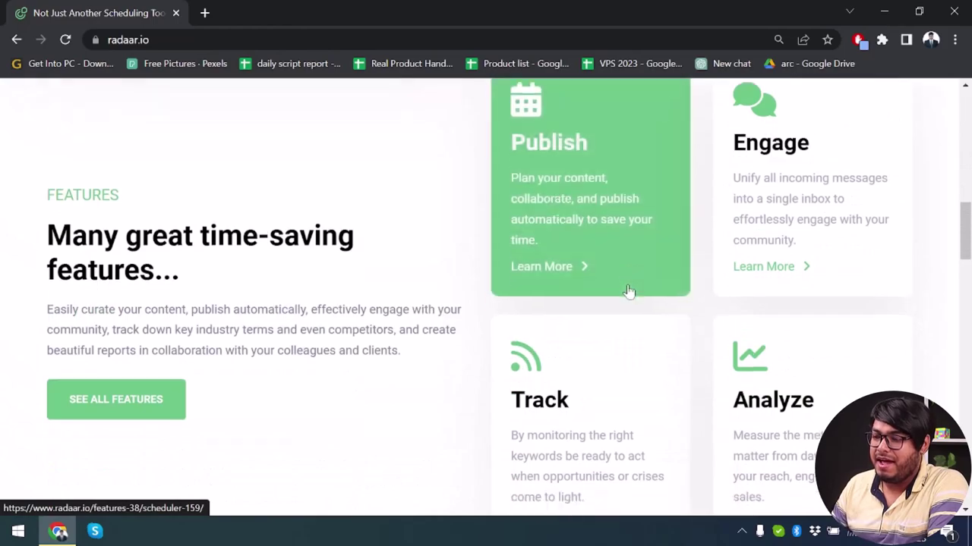
{"action": "scroll", "coordinate": [628, 291], "scroll_direction": "down", "scroll_amount": 1}
{"action": "scroll", "coordinate": [607, 314], "scroll_direction": "up", "scroll_amount": 2}
{"action": "scroll", "coordinate": [863, 309], "scroll_direction": "down", "scroll_amount": 2}
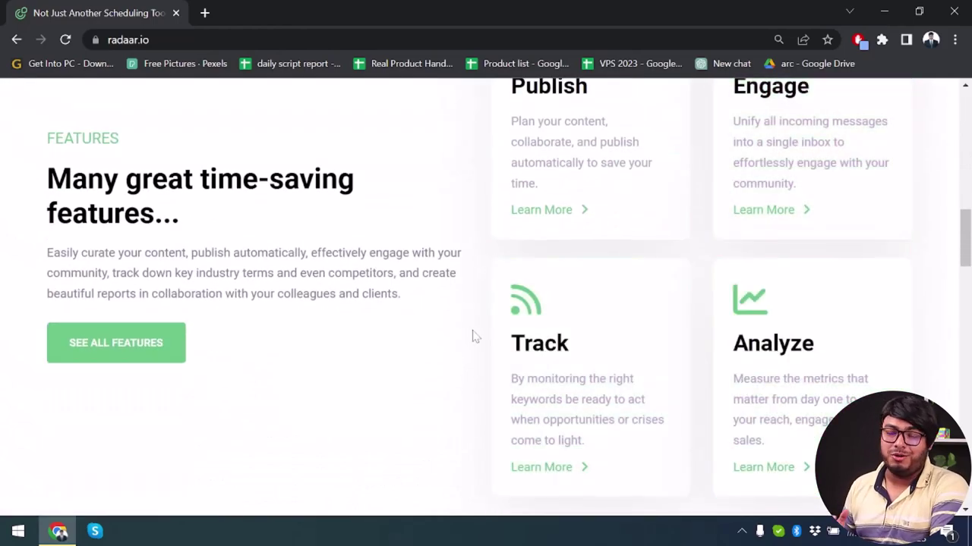
{"action": "scroll", "coordinate": [551, 341], "scroll_direction": "down", "scroll_amount": 5}
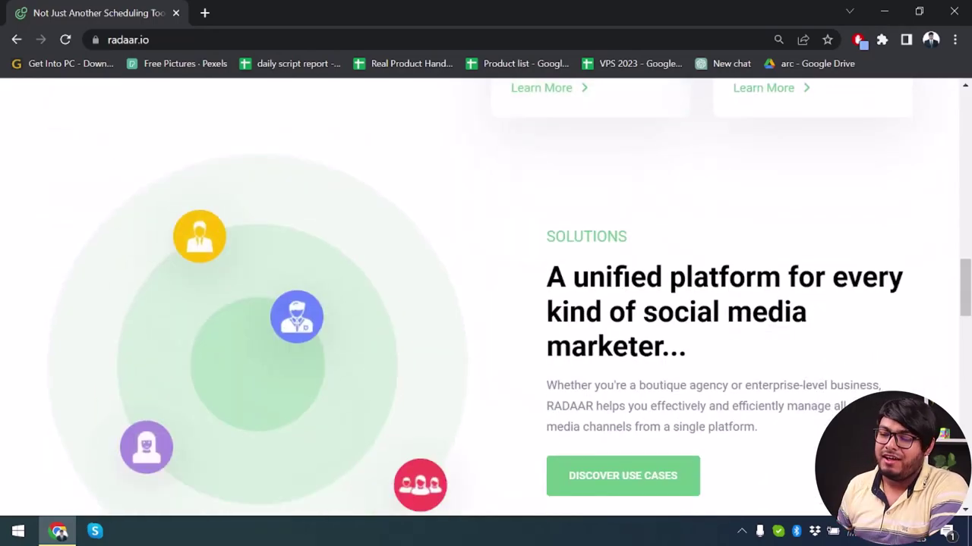
{"action": "scroll", "coordinate": [608, 331], "scroll_direction": "down", "scroll_amount": 8}
{"action": "left_click_drag", "start_coordinate": [47, 199], "coordinate": [203, 244]}
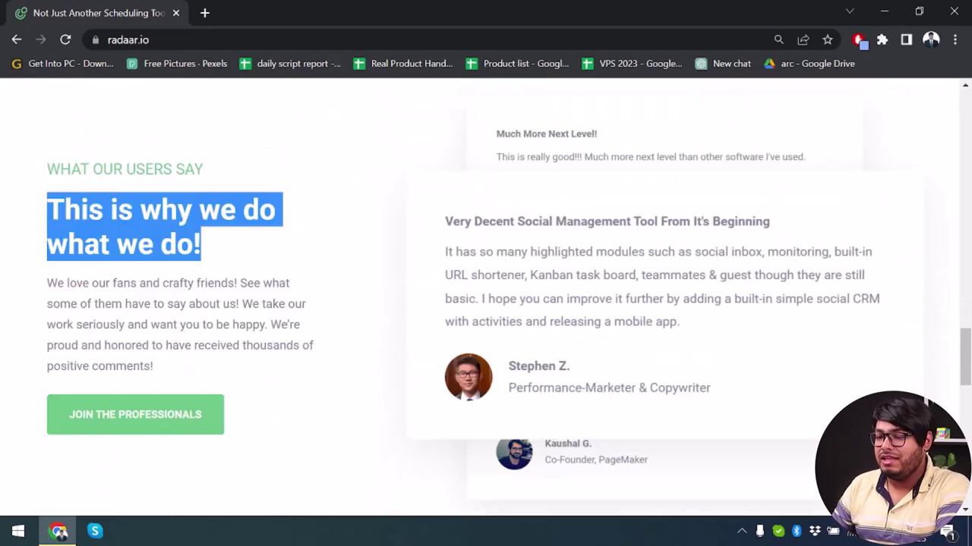
{"action": "scroll", "coordinate": [310, 281], "scroll_direction": "up", "scroll_amount": 10}
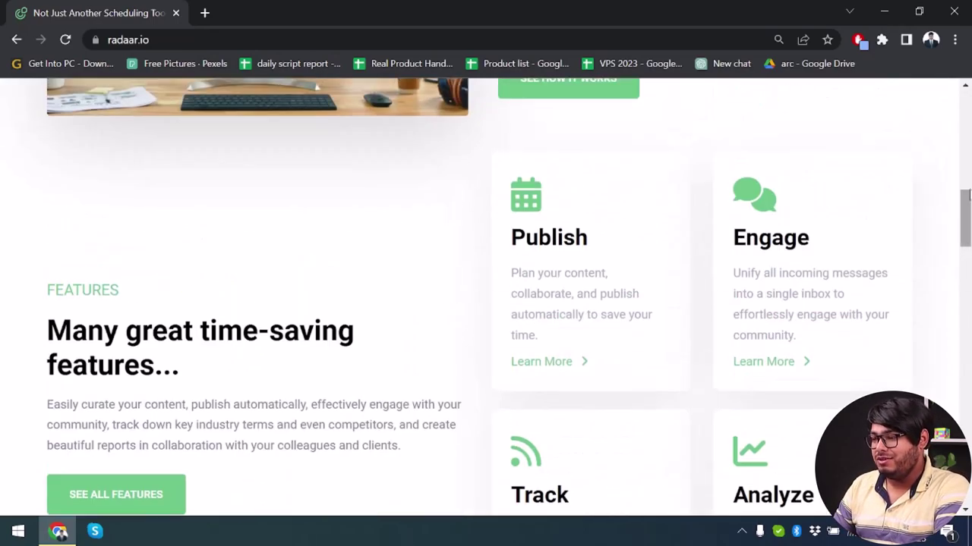
{"action": "scroll", "coordinate": [278, 235], "scroll_direction": "up", "scroll_amount": 8}
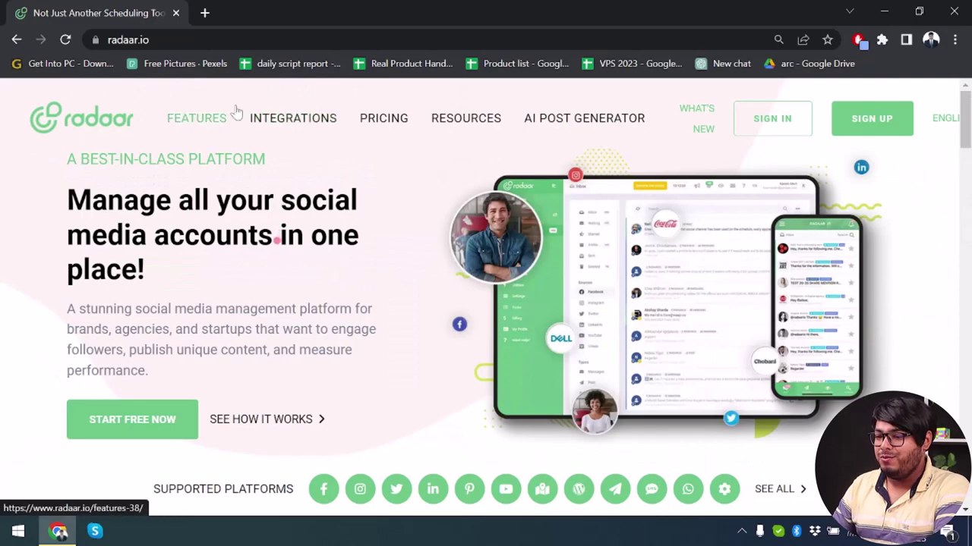
- Open the Features page and scroll through the first feature cards
{"action": "left_click", "coordinate": [202, 126]}
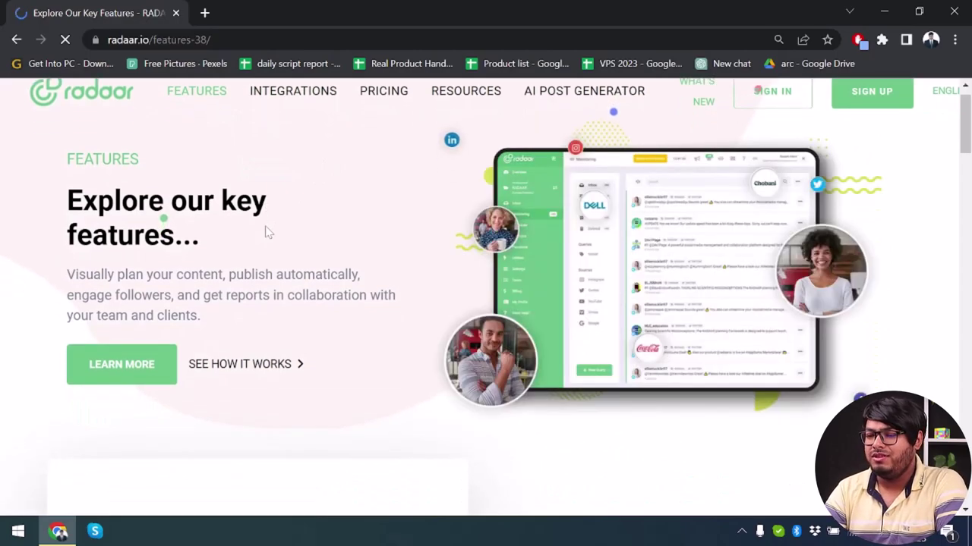
{"action": "scroll", "coordinate": [267, 231], "scroll_direction": "down", "scroll_amount": 4}
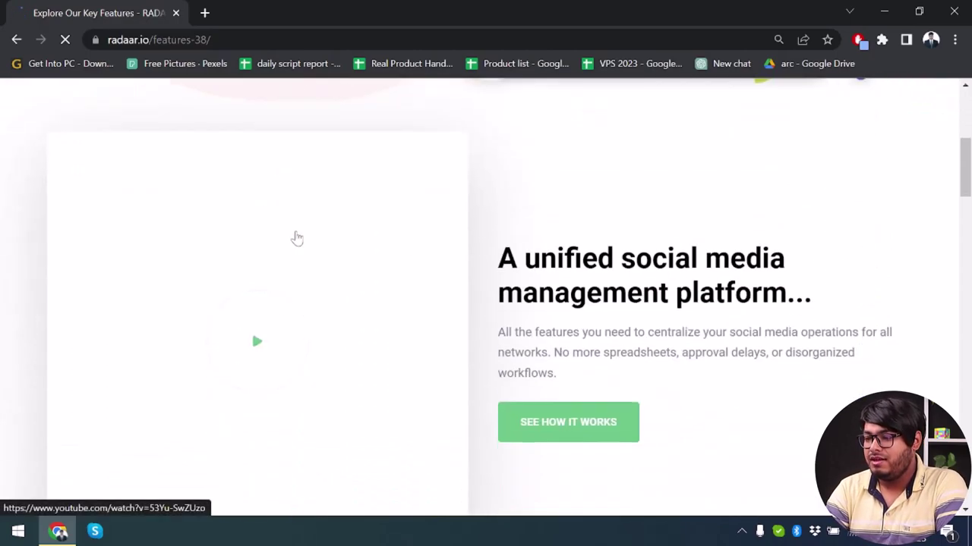
{"action": "scroll", "coordinate": [698, 288], "scroll_direction": "down", "scroll_amount": 10}
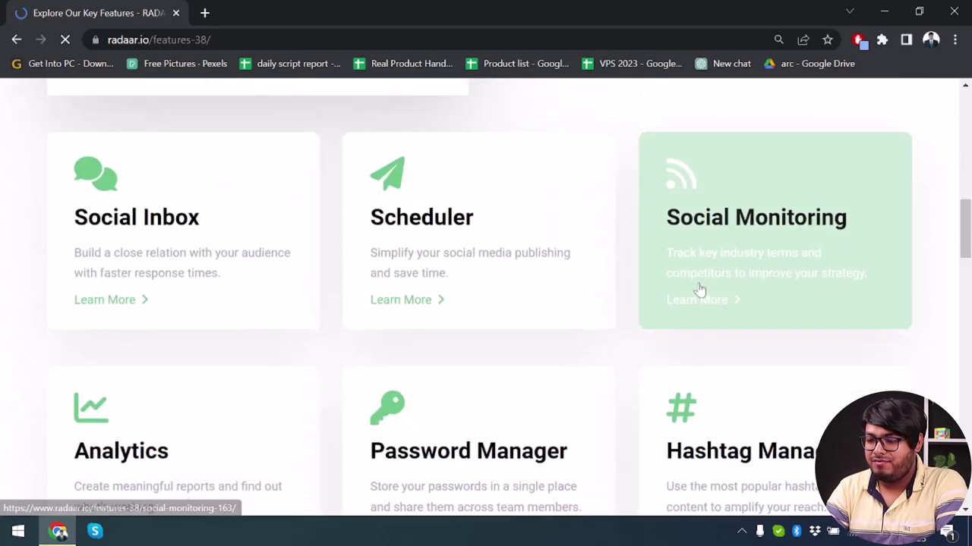
{"action": "scroll", "coordinate": [698, 289], "scroll_direction": "up", "scroll_amount": 3}
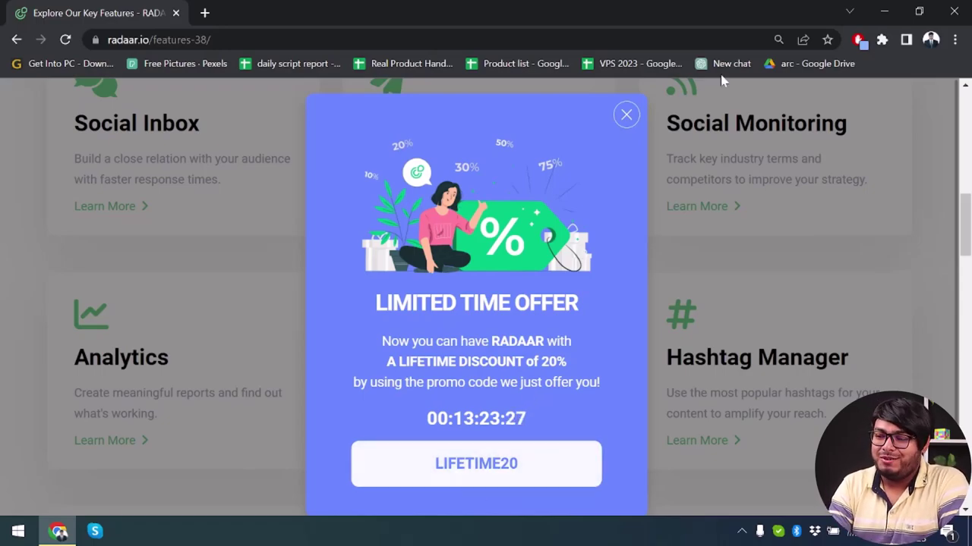
- Dismiss the Limited Time Offer popup and scroll through the remaining feature cards
{"action": "left_click", "coordinate": [634, 120]}
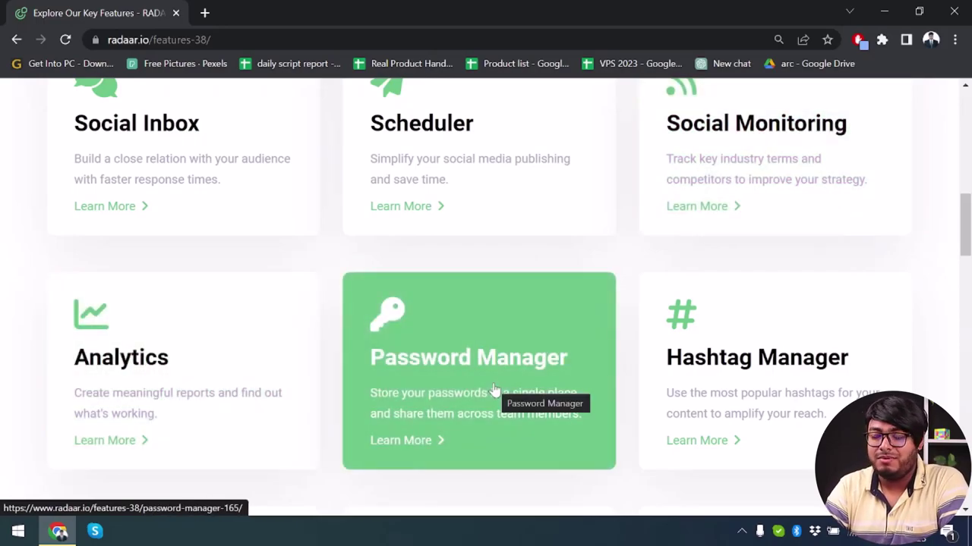
{"action": "scroll", "coordinate": [494, 388], "scroll_direction": "down", "scroll_amount": 1}
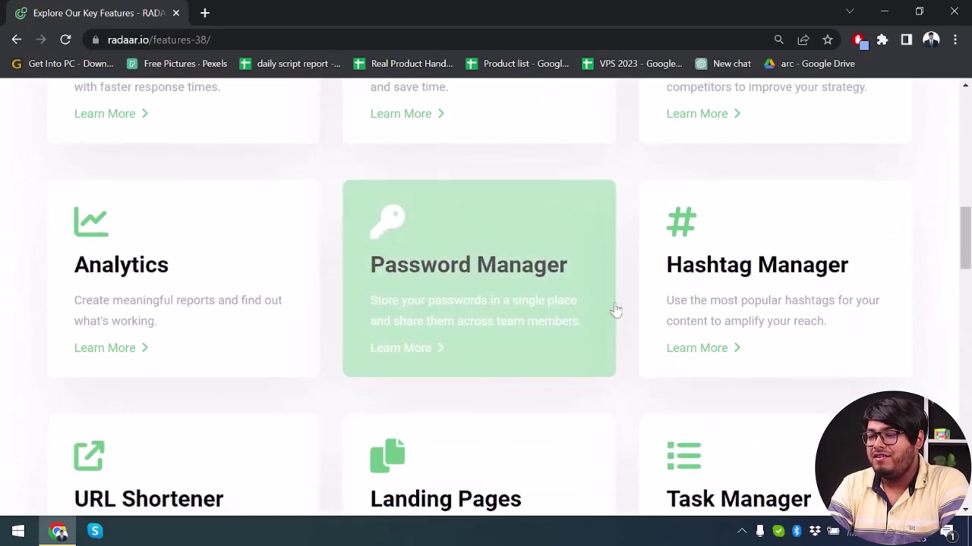
{"action": "scroll", "coordinate": [463, 365], "scroll_direction": "down", "scroll_amount": 1}
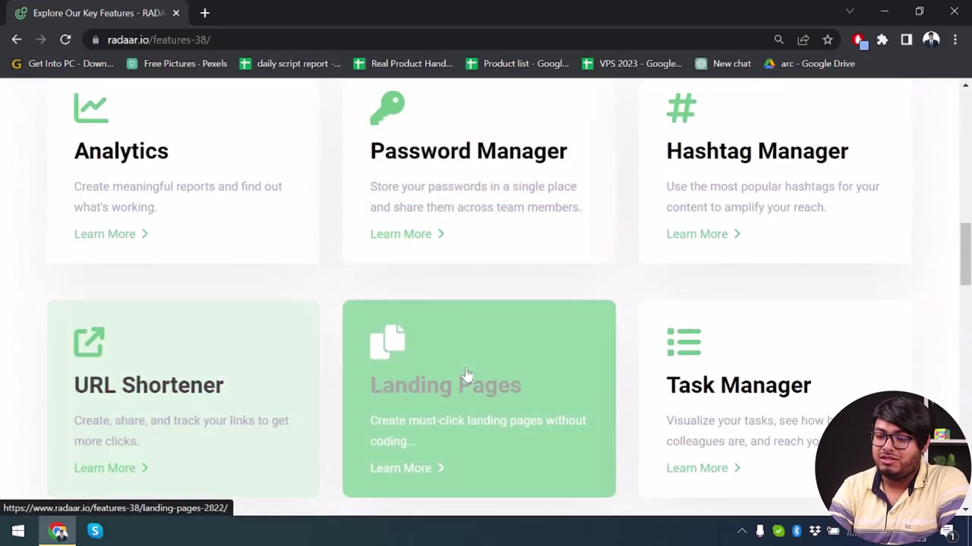
{"action": "scroll", "coordinate": [463, 377], "scroll_direction": "down", "scroll_amount": 1}
{"action": "scroll", "coordinate": [465, 374], "scroll_direction": "down", "scroll_amount": 2}
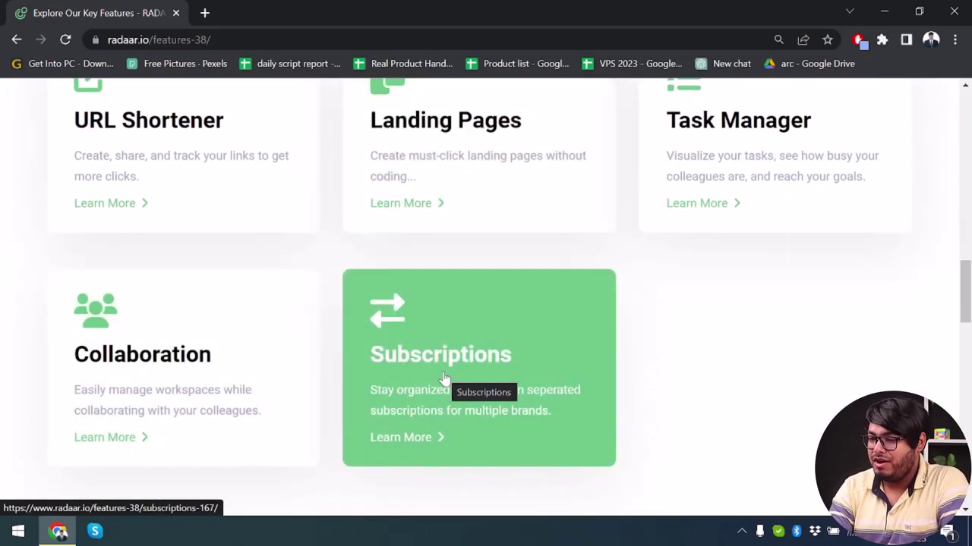
{"action": "scroll", "coordinate": [444, 378], "scroll_direction": "up", "scroll_amount": 10}
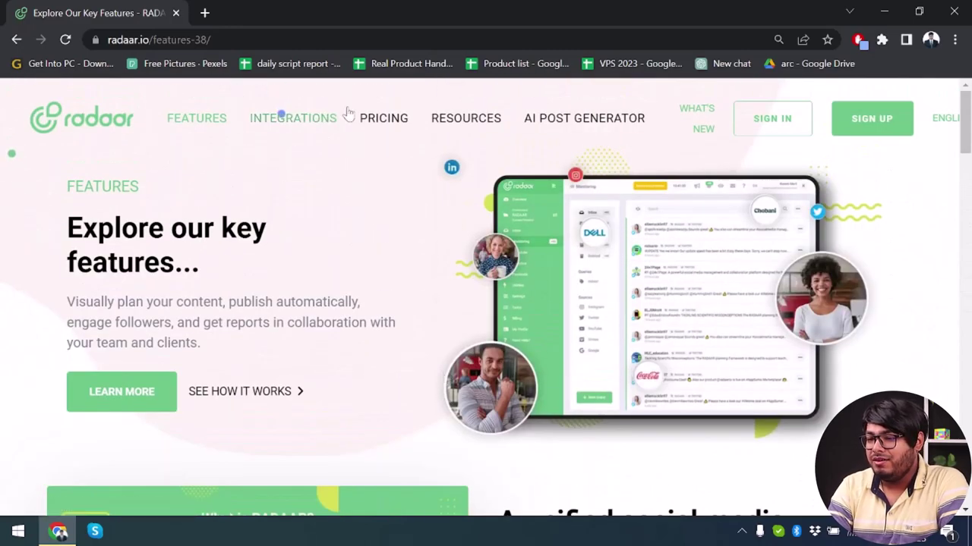
- Open Pricing and scroll to the Basic US$9.99, Premium US$19.99, Professional US$59.99 cards
{"action": "left_click", "coordinate": [396, 129]}
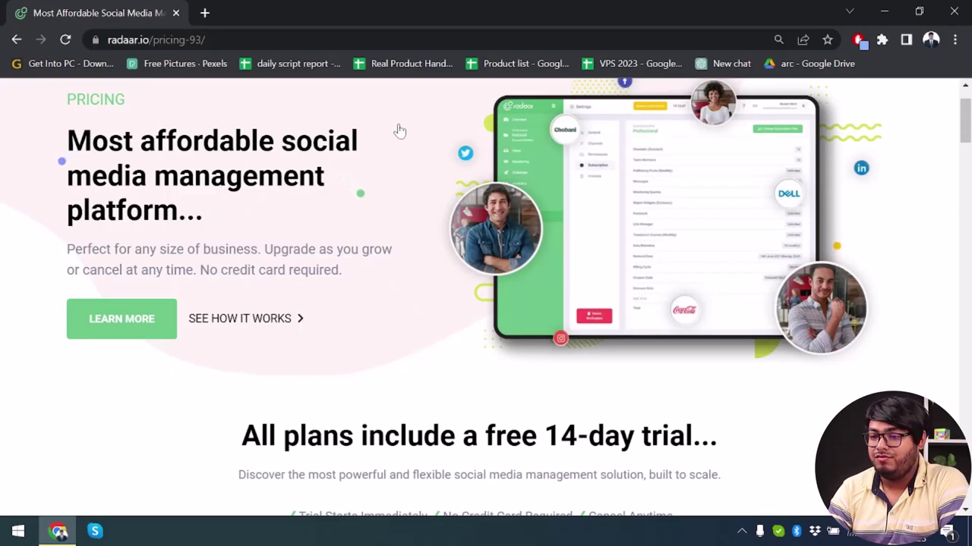
{"action": "scroll", "coordinate": [395, 190], "scroll_direction": "down", "scroll_amount": 2}
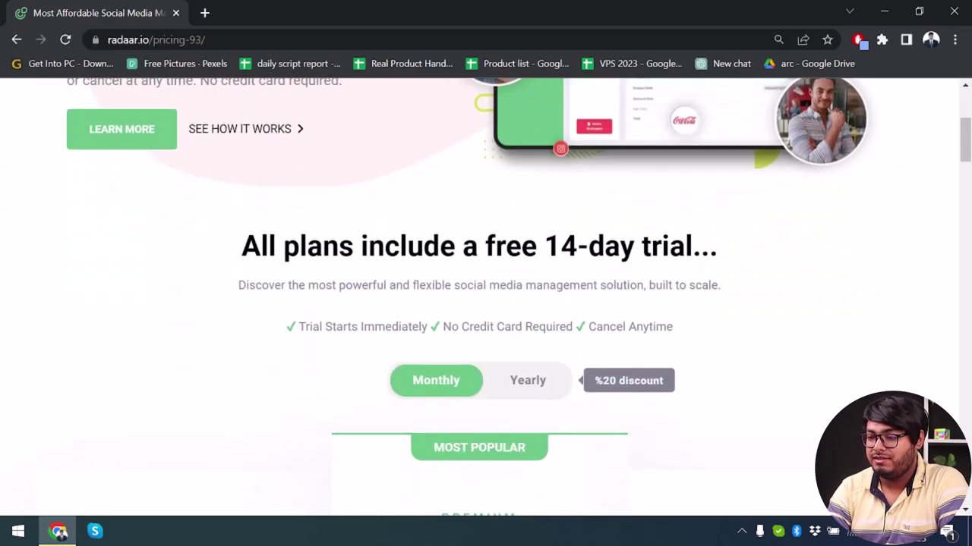
{"action": "scroll", "coordinate": [377, 242], "scroll_direction": "down", "scroll_amount": 4}
{"action": "scroll", "coordinate": [377, 242], "scroll_direction": "down", "scroll_amount": 1}
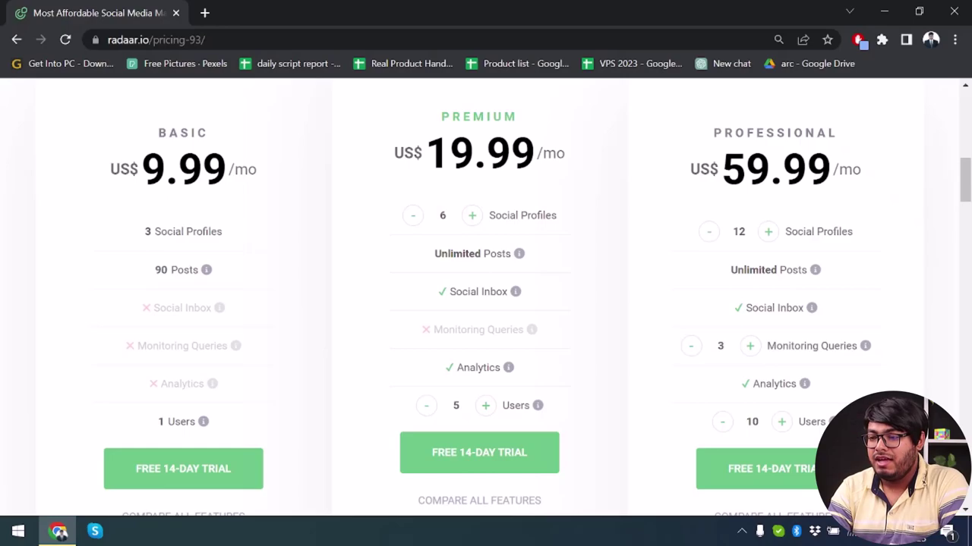
- Try the Premium plan's social profile +/− buttons, leaving it at 6 profiles
{"action": "left_click", "coordinate": [472, 217]}
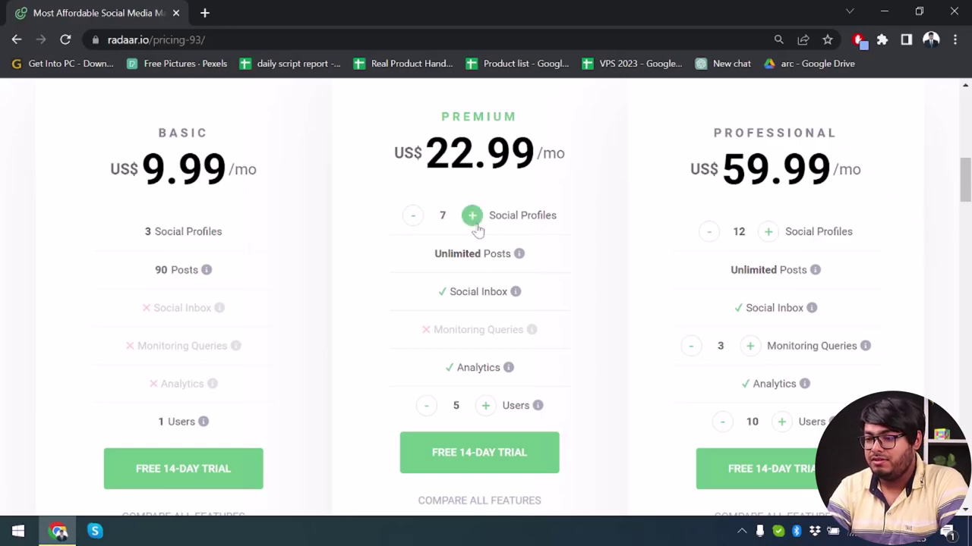
{"action": "left_click", "coordinate": [414, 217]}
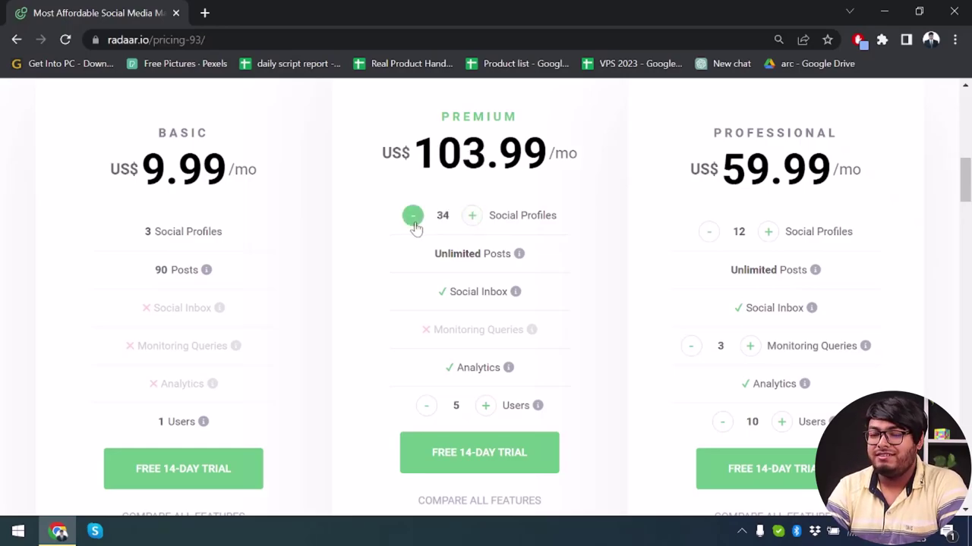
{"action": "left_click", "coordinate": [414, 218]}
{"action": "left_click", "coordinate": [413, 219]}
{"action": "left_click", "coordinate": [414, 218]}
{"action": "left_click", "coordinate": [414, 218]}
{"action": "left_click", "coordinate": [414, 219]}
{"action": "triple_click", "coordinate": [414, 220]}
{"action": "double_click", "coordinate": [413, 220]}
{"action": "triple_click", "coordinate": [413, 219]}
{"action": "double_click", "coordinate": [414, 219]}
{"action": "triple_click", "coordinate": [413, 220]}
{"action": "double_click", "coordinate": [413, 219]}
{"action": "triple_click", "coordinate": [414, 219]}
{"action": "double_click", "coordinate": [413, 219]}
{"action": "triple_click", "coordinate": [414, 219]}
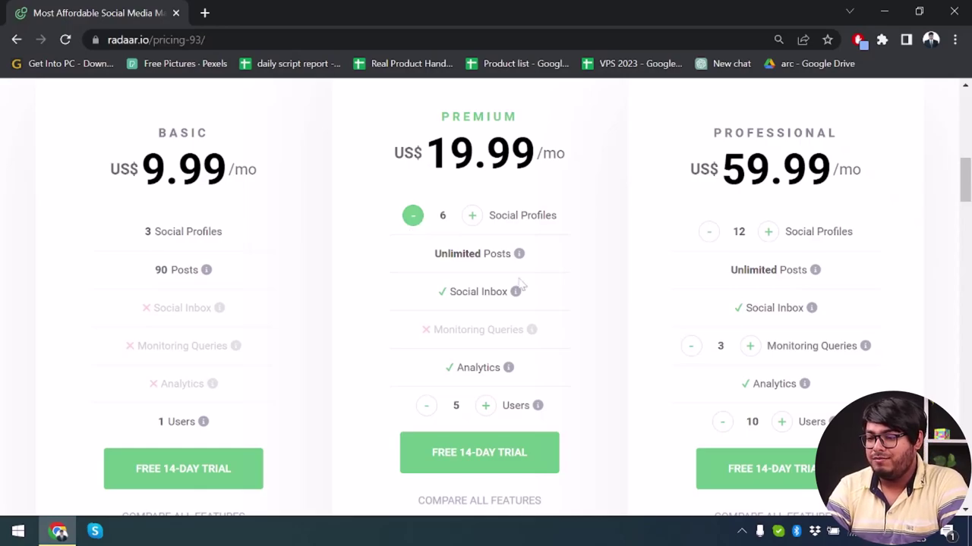
- Add two users to the Premium plan, then lower it back to 5 users
{"action": "scroll", "coordinate": [548, 317], "scroll_direction": "down", "scroll_amount": 1}
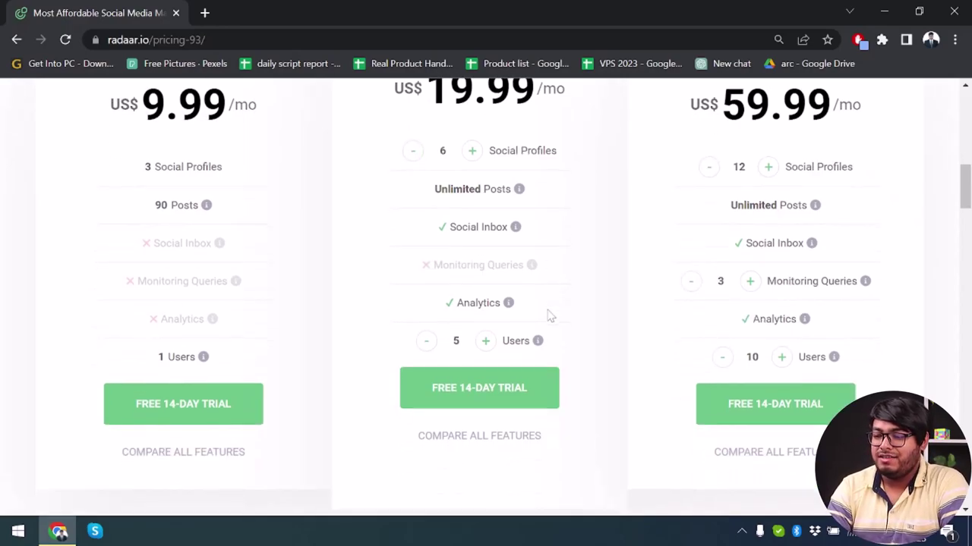
{"action": "left_click", "coordinate": [484, 342]}
{"action": "left_click", "coordinate": [484, 342]}
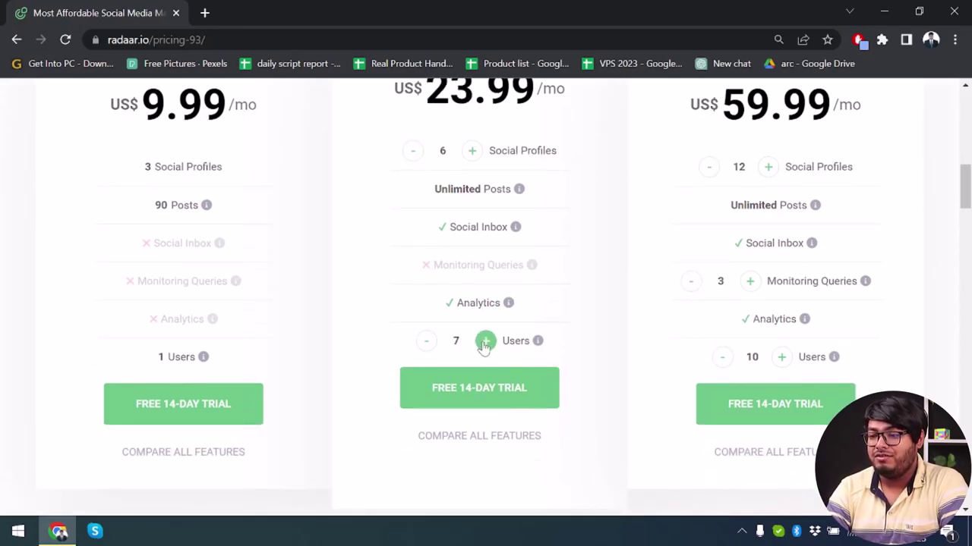
{"action": "left_click", "coordinate": [427, 342]}
{"action": "left_click", "coordinate": [427, 343]}
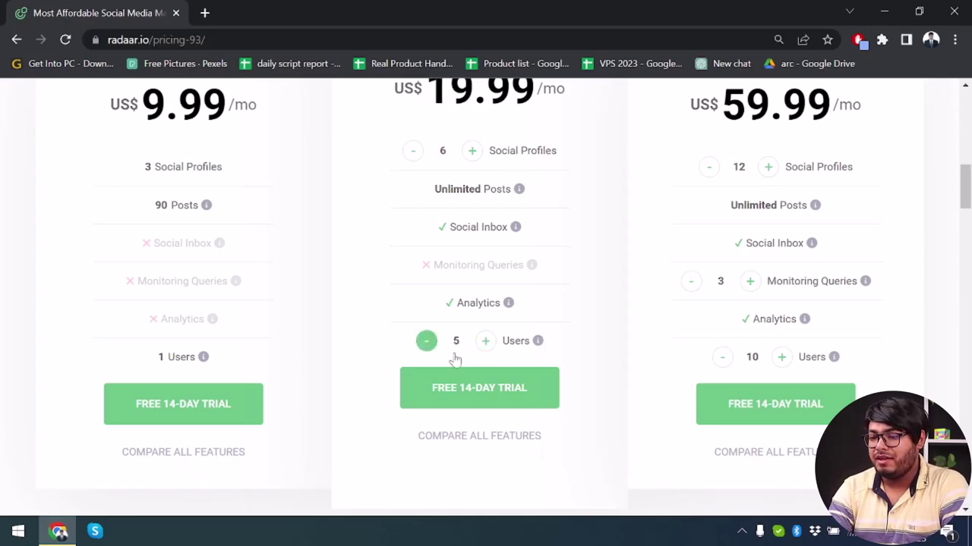
- Raise the Professional plan's social profiles, then reduce them back to 12
{"action": "scroll", "coordinate": [527, 414], "scroll_direction": "down", "scroll_amount": 1}
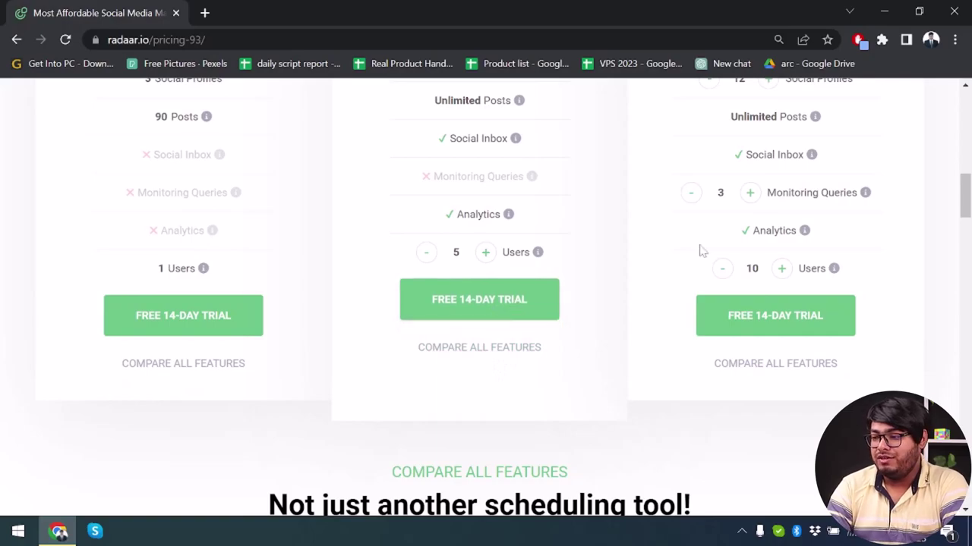
{"action": "scroll", "coordinate": [700, 250], "scroll_direction": "up", "scroll_amount": 3}
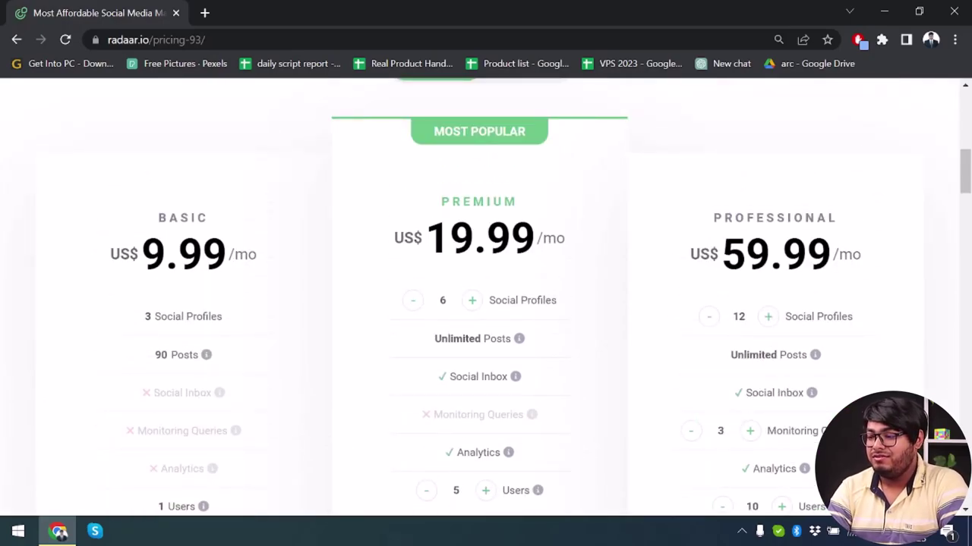
{"action": "left_click", "coordinate": [769, 315]}
{"action": "left_click", "coordinate": [769, 316]}
{"action": "left_click", "coordinate": [708, 318]}
{"action": "left_click", "coordinate": [708, 319]}
- Scroll down to the Compare All Features table
{"action": "scroll", "coordinate": [777, 321], "scroll_direction": "down", "scroll_amount": 1}
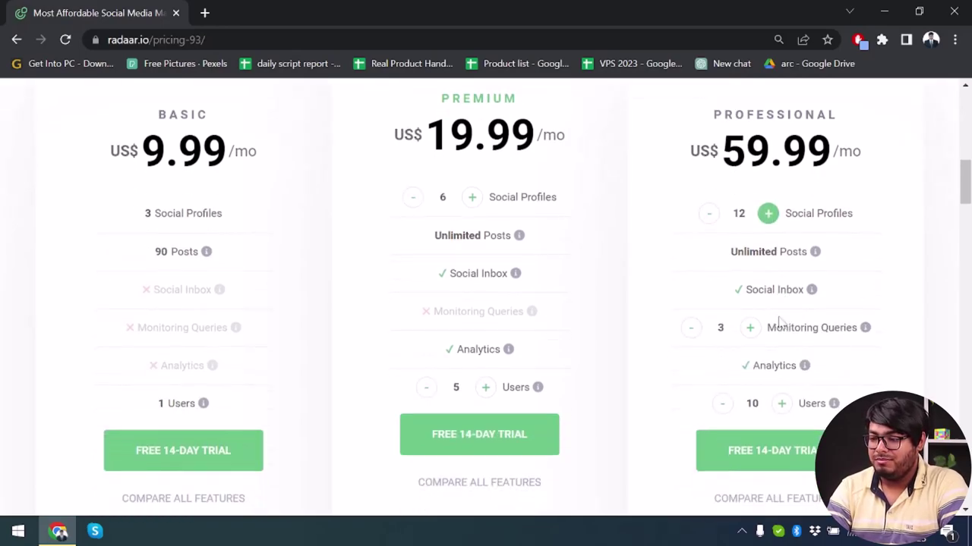
{"action": "scroll", "coordinate": [489, 258], "scroll_direction": "up", "scroll_amount": 1}
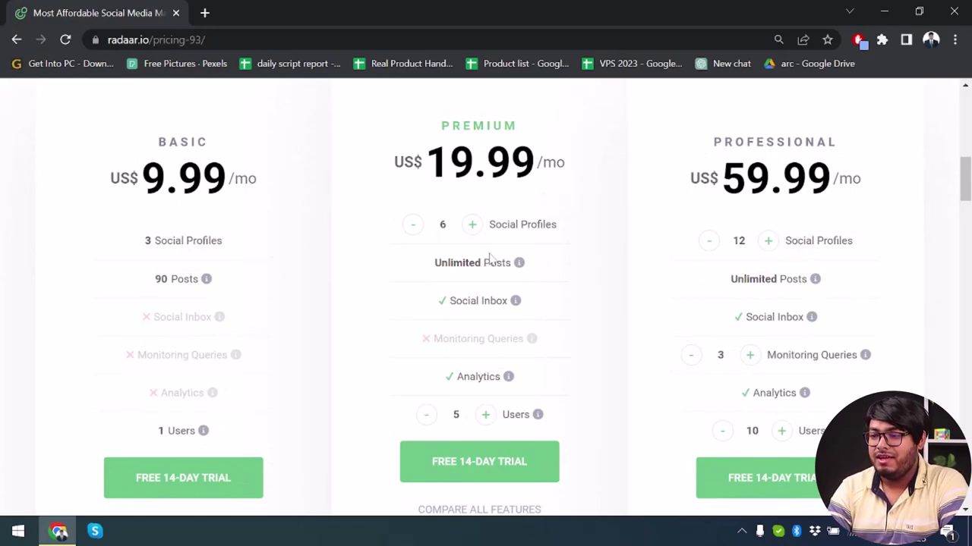
{"action": "scroll", "coordinate": [489, 258], "scroll_direction": "down", "scroll_amount": 2}
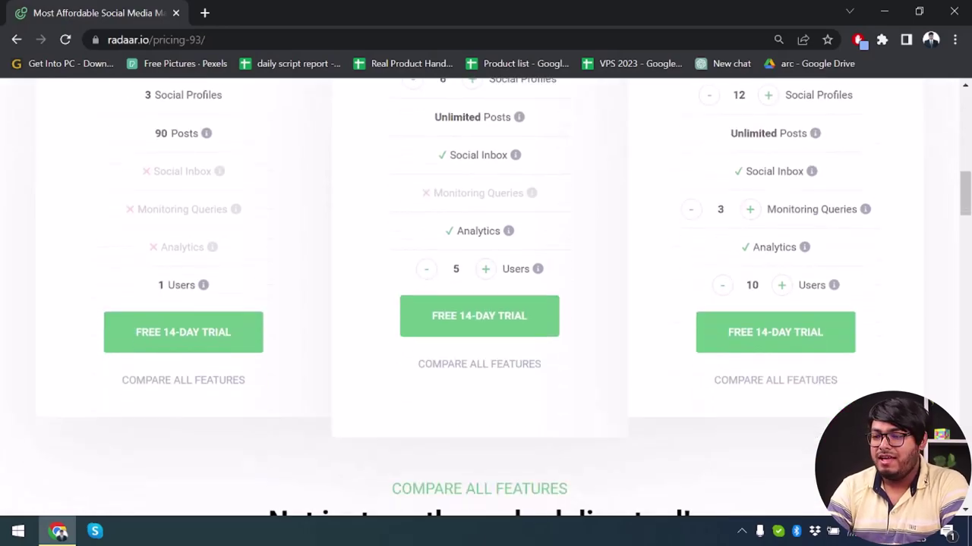
{"action": "scroll", "coordinate": [486, 296], "scroll_direction": "up", "scroll_amount": 2}
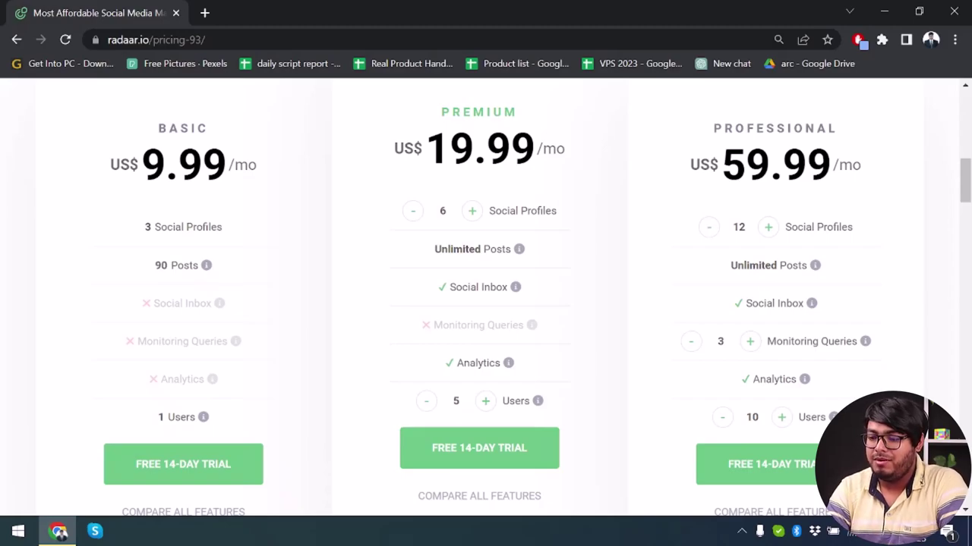
{"action": "scroll", "coordinate": [569, 278], "scroll_direction": "down", "scroll_amount": 5}
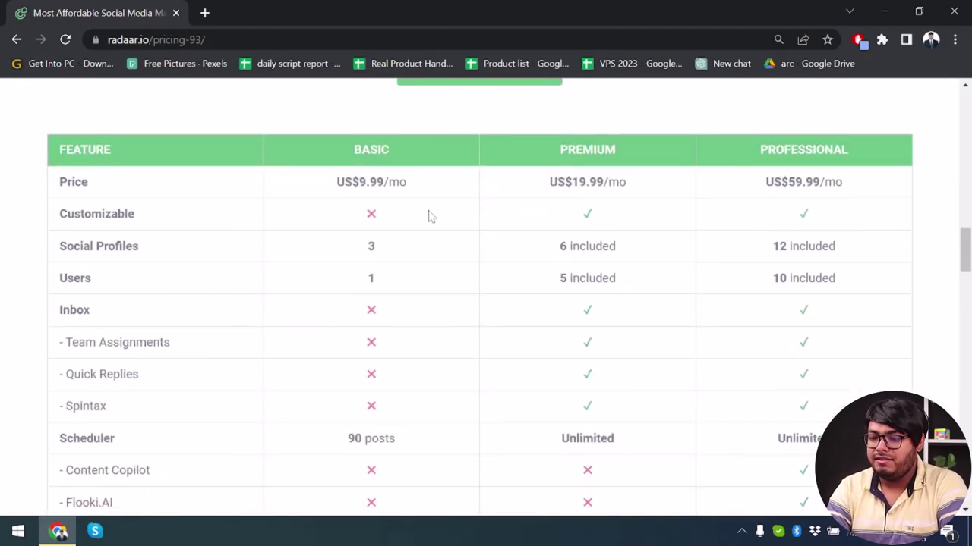
- Scroll back to the top of the pricing page and sign in to the dashboard Overview
{"action": "scroll", "coordinate": [432, 319], "scroll_direction": "down", "scroll_amount": 2}
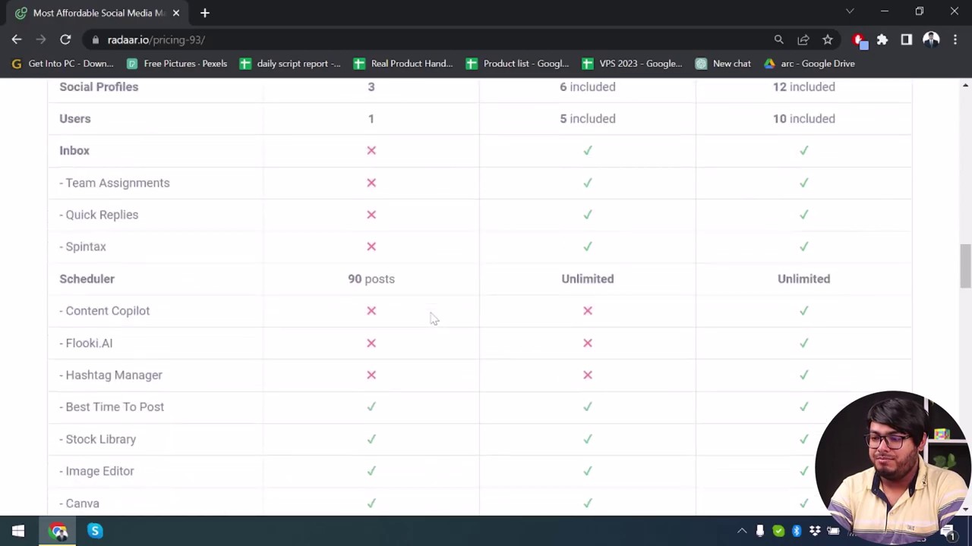
{"action": "scroll", "coordinate": [611, 217], "scroll_direction": "down", "scroll_amount": 1}
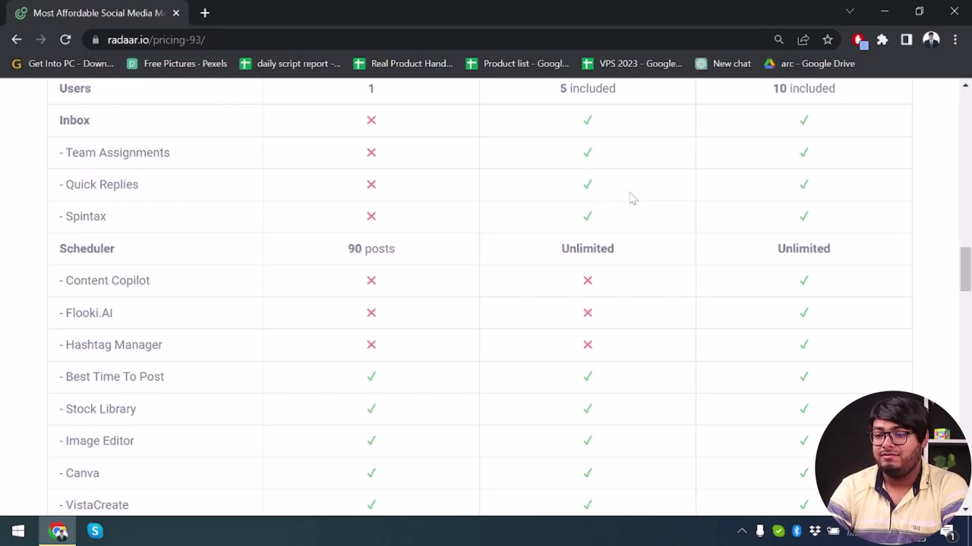
{"action": "scroll", "coordinate": [632, 199], "scroll_direction": "down", "scroll_amount": 1}
{"action": "scroll", "coordinate": [632, 198], "scroll_direction": "down", "scroll_amount": 1}
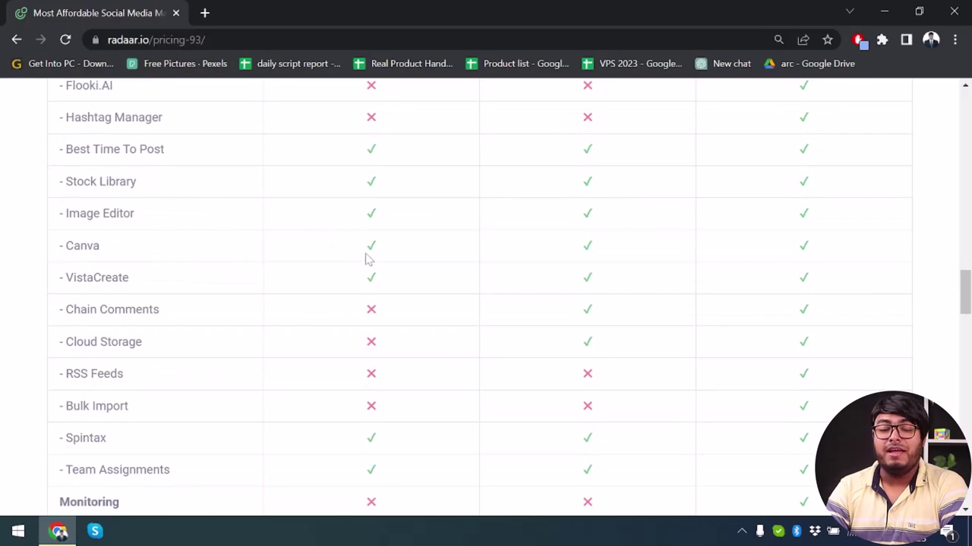
{"action": "scroll", "coordinate": [433, 256], "scroll_direction": "up", "scroll_amount": 6}
{"action": "scroll", "coordinate": [433, 255], "scroll_direction": "up", "scroll_amount": 10}
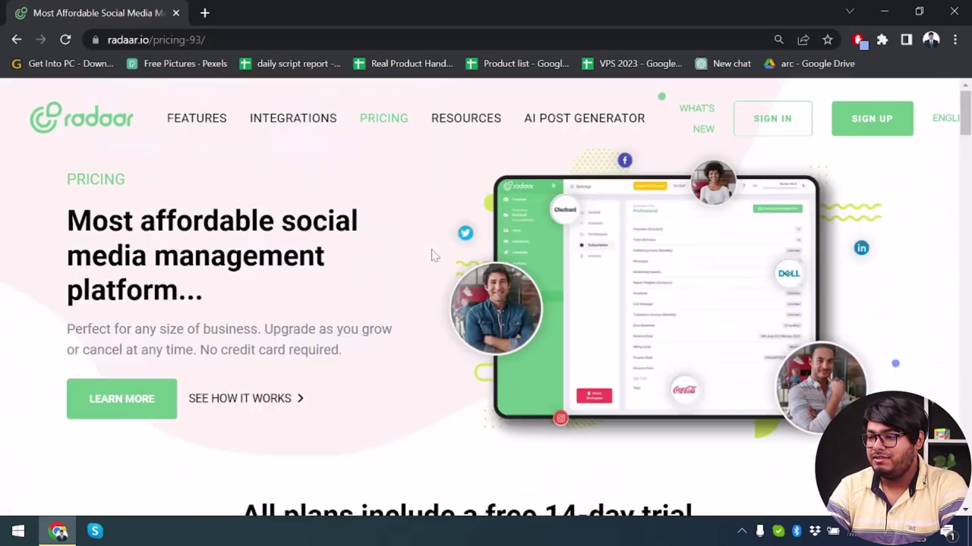
{"action": "left_click", "coordinate": [772, 122]}
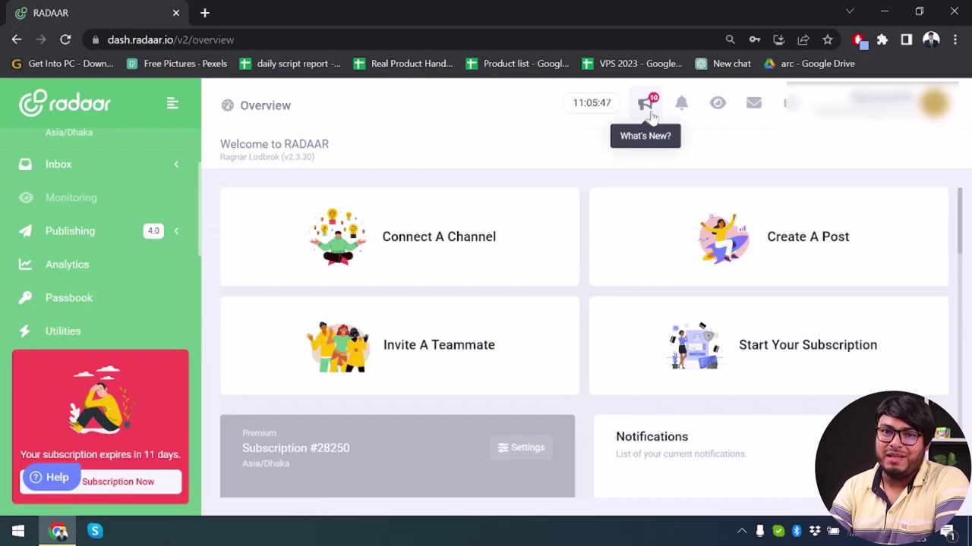
- Open the Publishing scheduler calendar and scroll through it
{"action": "left_click", "coordinate": [121, 237]}
{"action": "scroll", "coordinate": [421, 256], "scroll_direction": "down", "scroll_amount": 2}
{"action": "scroll", "coordinate": [120, 236], "scroll_direction": "down", "scroll_amount": 3}
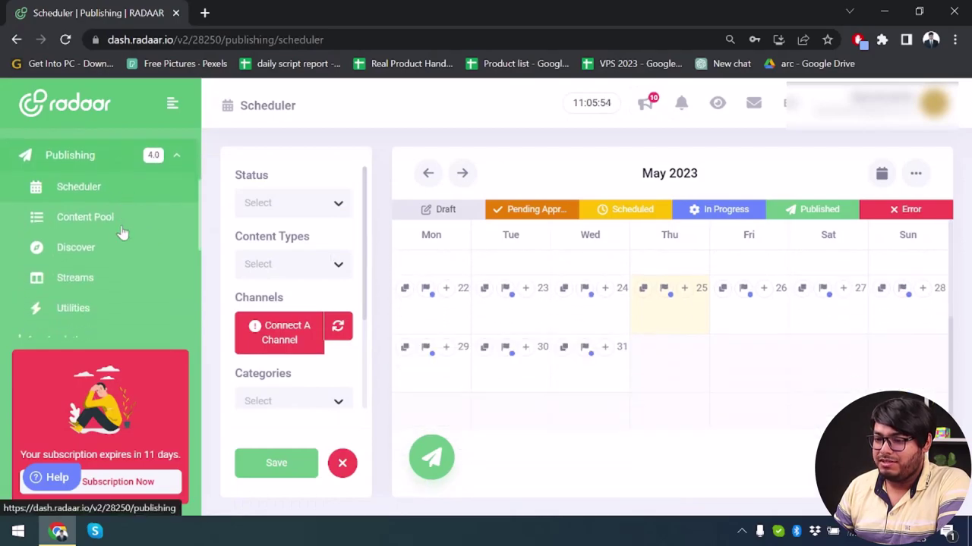
{"action": "scroll", "coordinate": [121, 235], "scroll_direction": "up", "scroll_amount": 2}
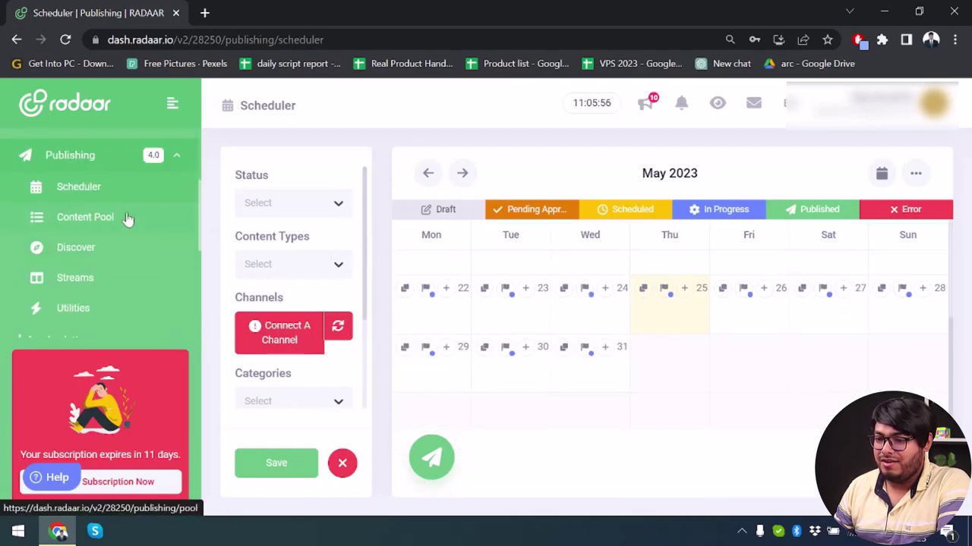
{"action": "scroll", "coordinate": [129, 249], "scroll_direction": "down", "scroll_amount": 1}
{"action": "scroll", "coordinate": [121, 235], "scroll_direction": "down", "scroll_amount": 2}
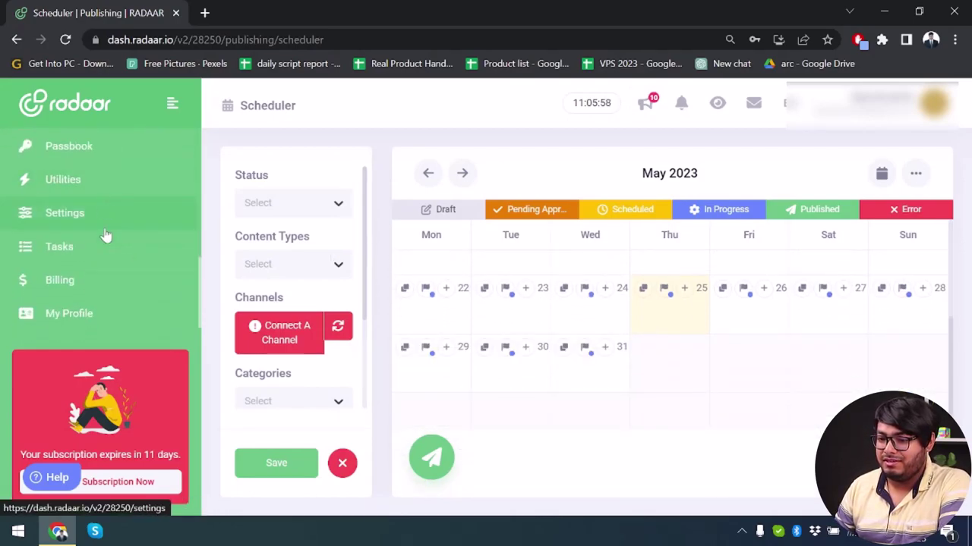
- Go to Settings > Channels and dismiss the Read Me First notice permanently
{"action": "left_click", "coordinate": [104, 219]}
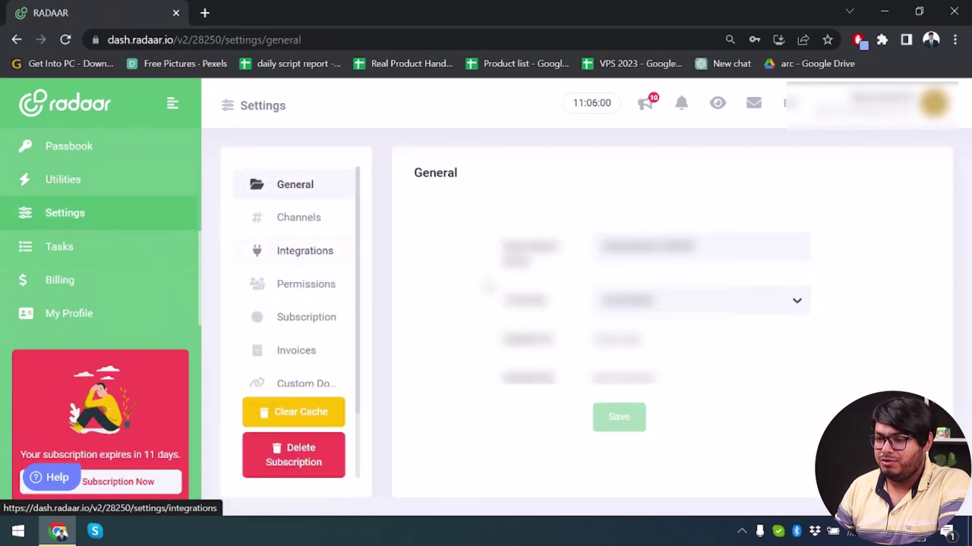
{"action": "left_click", "coordinate": [299, 222]}
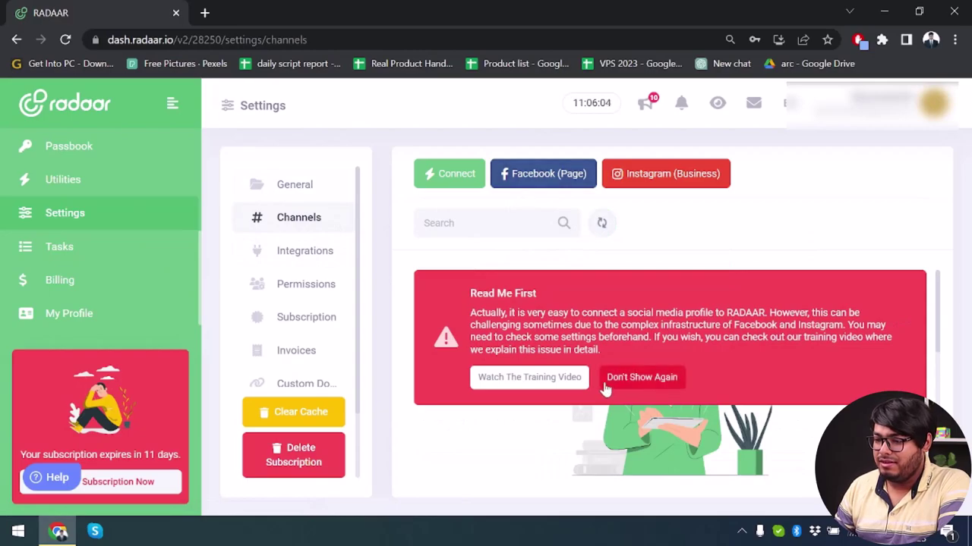
{"action": "left_click", "coordinate": [660, 379]}
- Connect the App Unbox Facebook page as a channel and review its supported features
{"action": "left_click", "coordinate": [550, 176]}
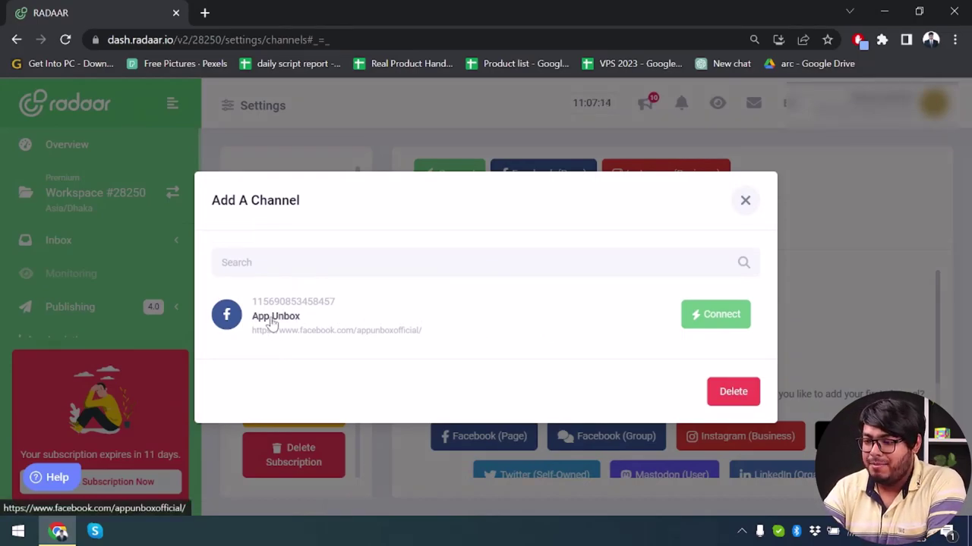
{"action": "left_click", "coordinate": [722, 310]}
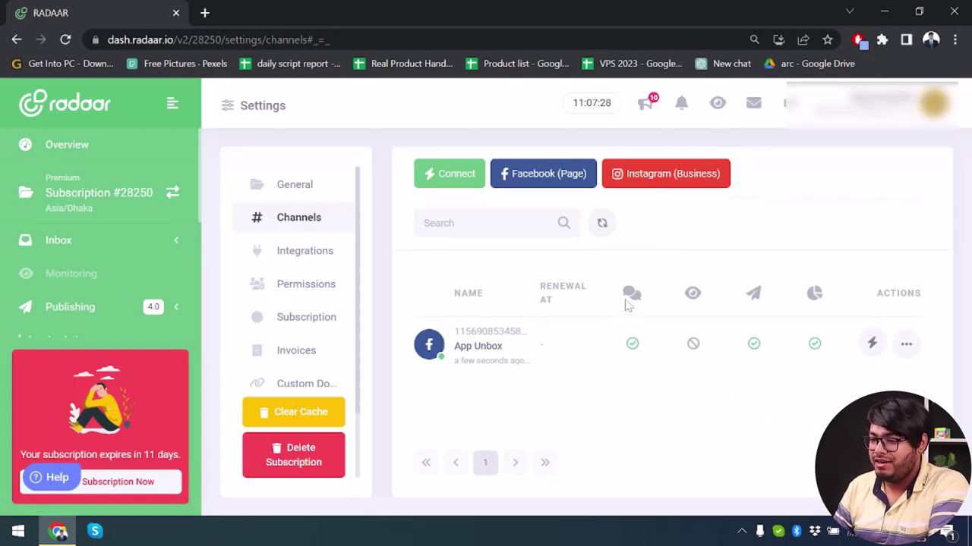
{"action": "mouse_move", "coordinate": [632, 353]}
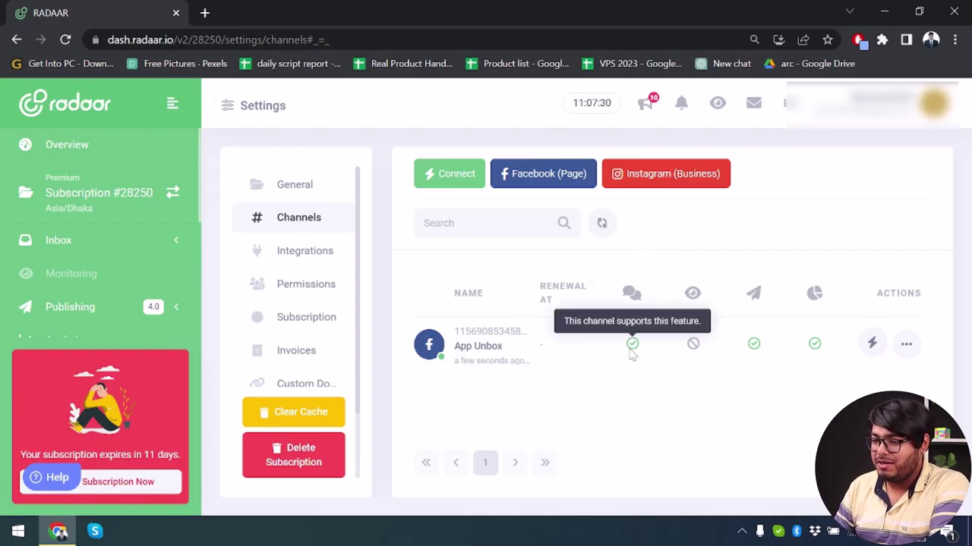
{"action": "mouse_move", "coordinate": [694, 349]}
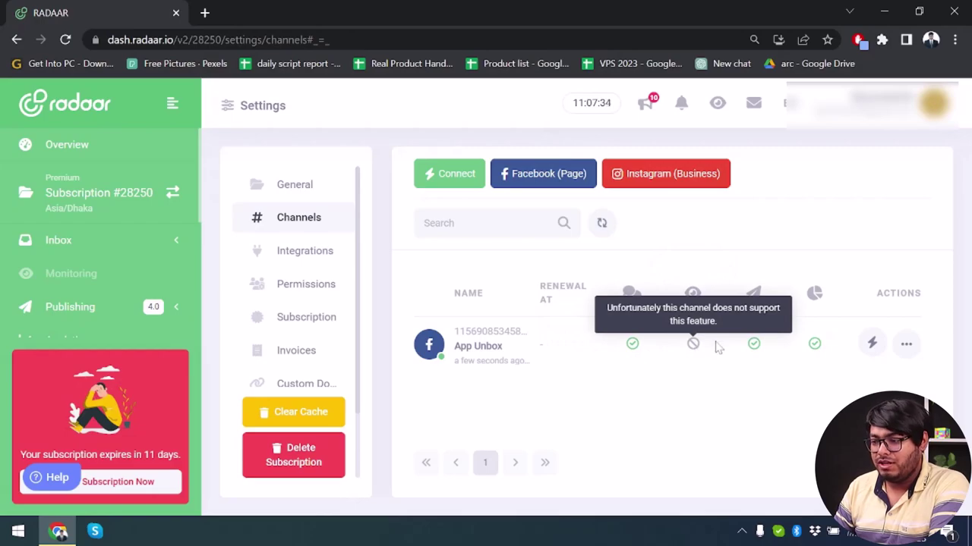
{"action": "mouse_move", "coordinate": [753, 352]}
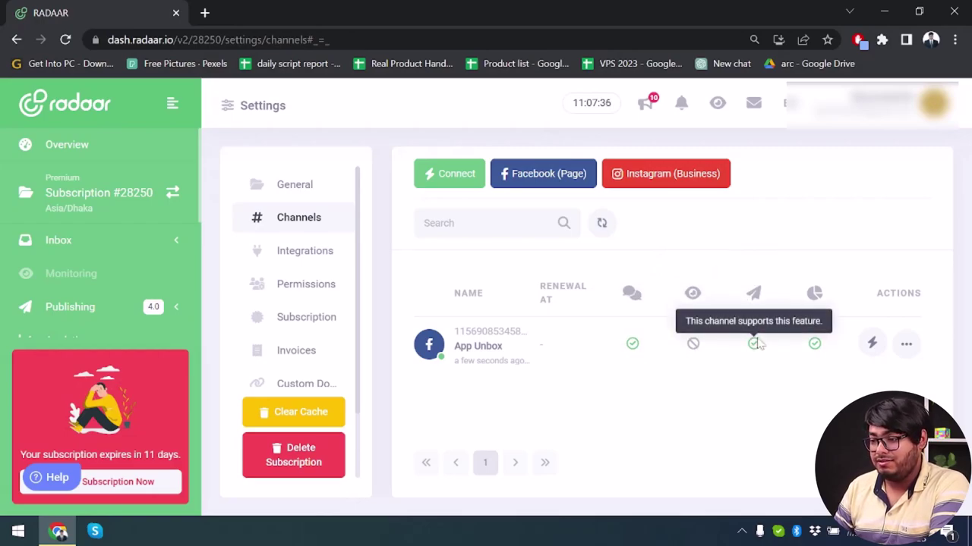
{"action": "mouse_move", "coordinate": [818, 348]}
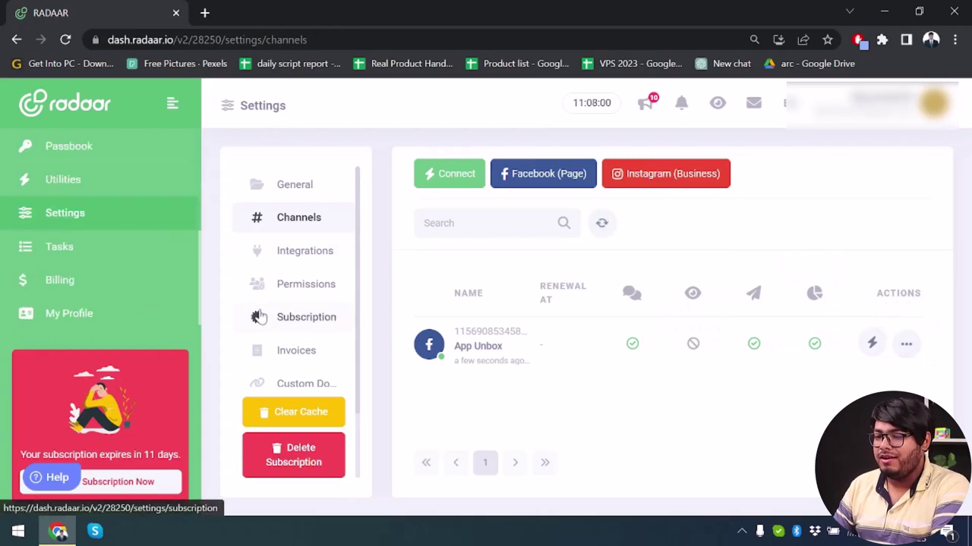
- Create a new board in the task manager
{"action": "left_click", "coordinate": [86, 260]}
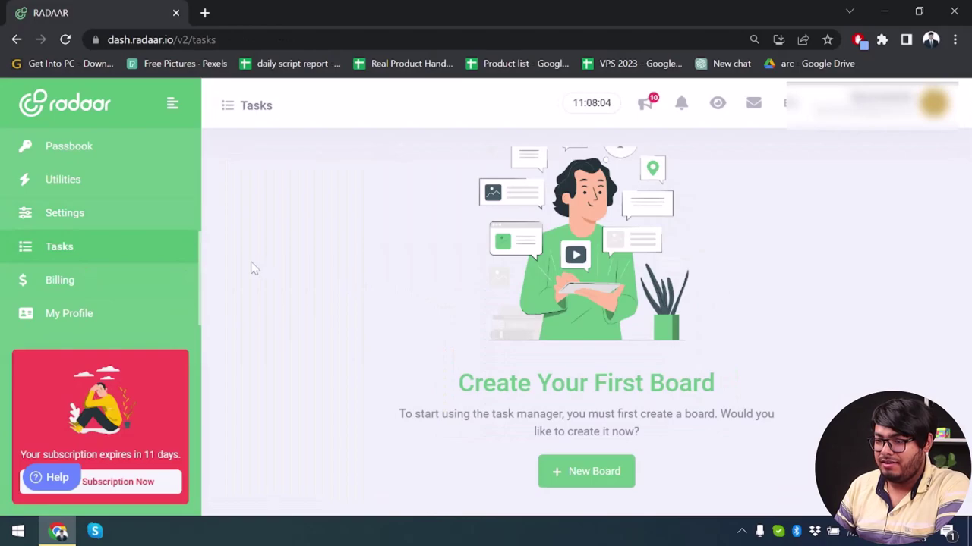
{"action": "left_click", "coordinate": [598, 472]}
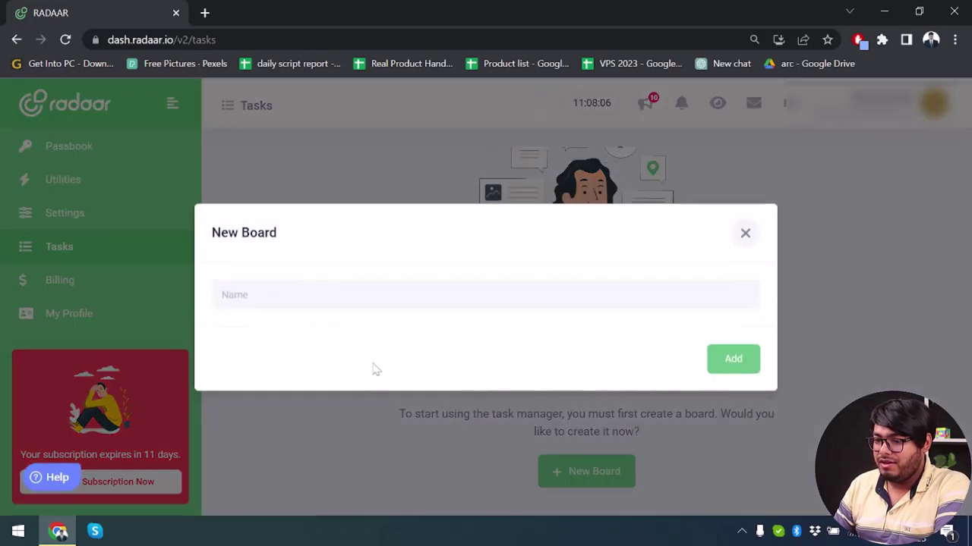
{"action": "left_click", "coordinate": [740, 363]}
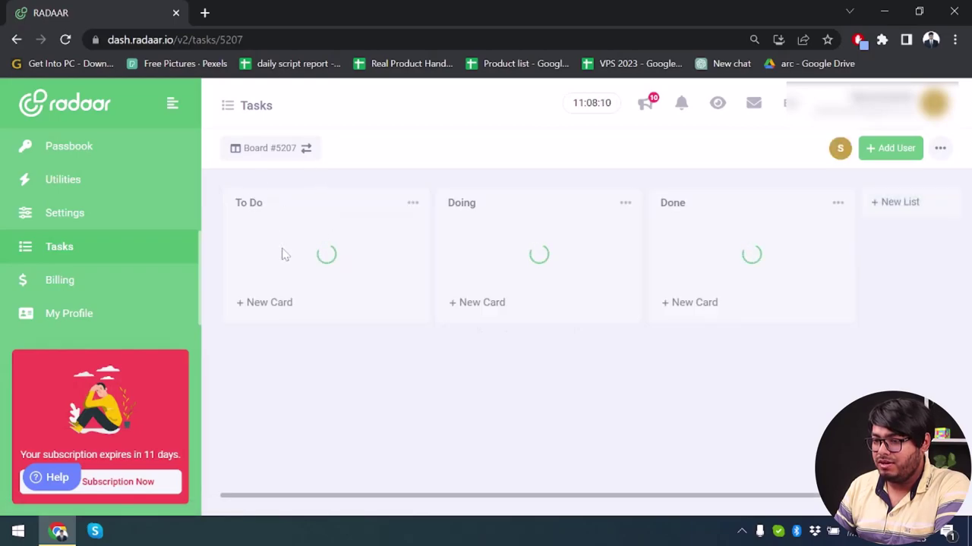
- Add cards 'find tile' to To Do, 'editing' to Doing and 'posting' to Done
{"action": "left_click", "coordinate": [285, 273]}
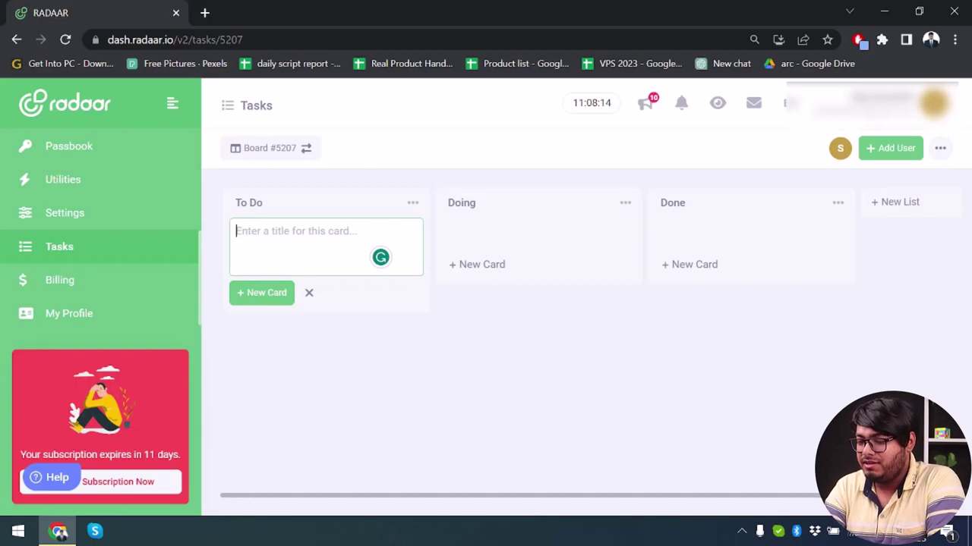
{"action": "type", "text": "find tile"}
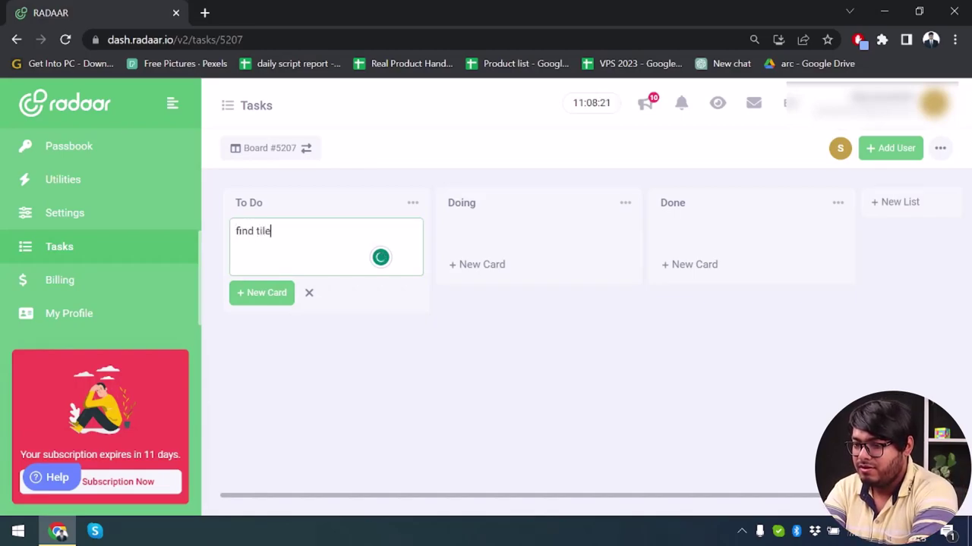
{"action": "key", "text": "Return"}
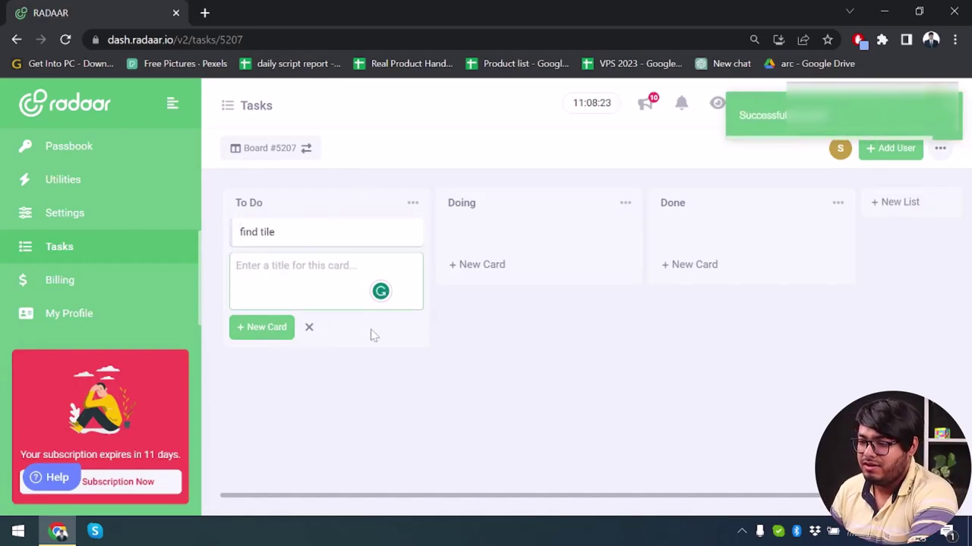
{"action": "left_click", "coordinate": [497, 273]}
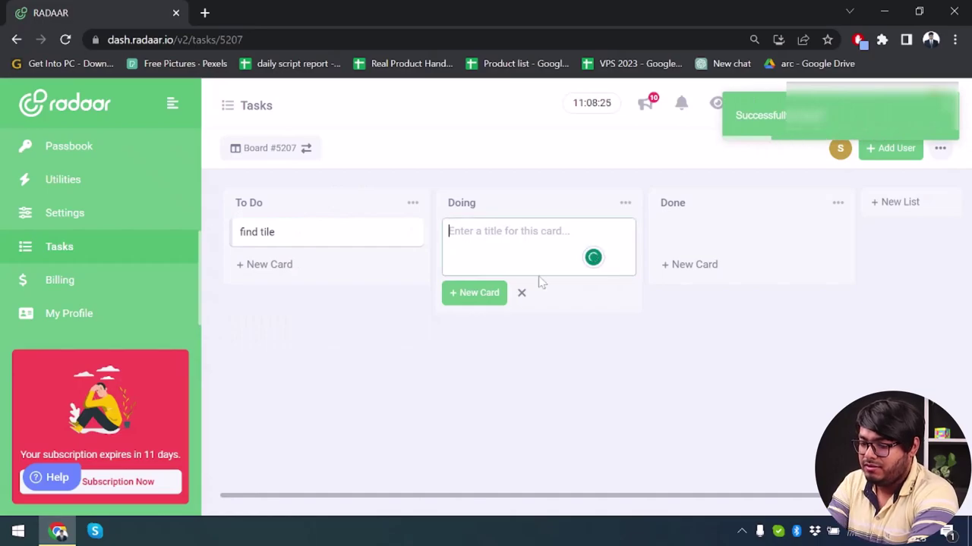
{"action": "type", "text": "edi"}
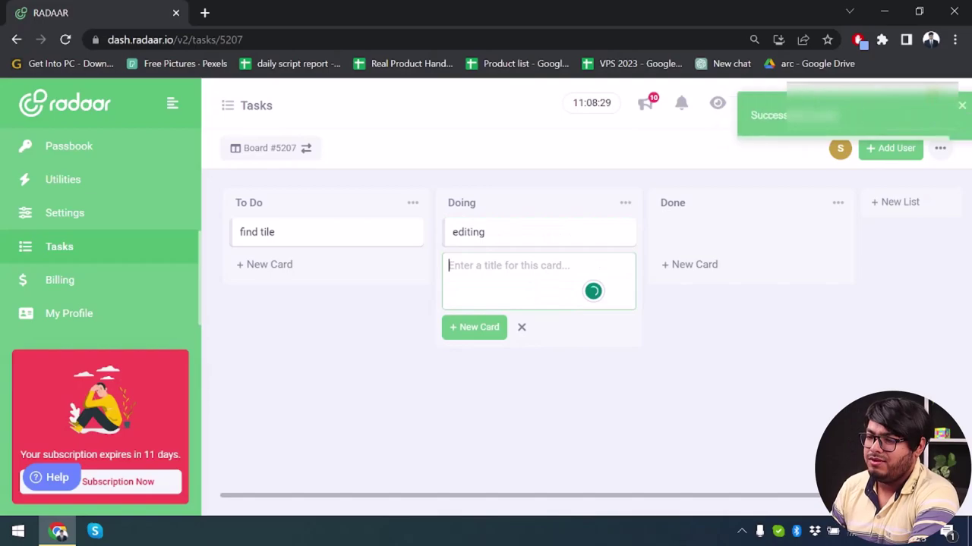
{"action": "left_click", "coordinate": [709, 264]}
{"action": "left_click", "coordinate": [710, 264]}
{"action": "type", "text": "posting"}
{"action": "key", "text": "Return"}
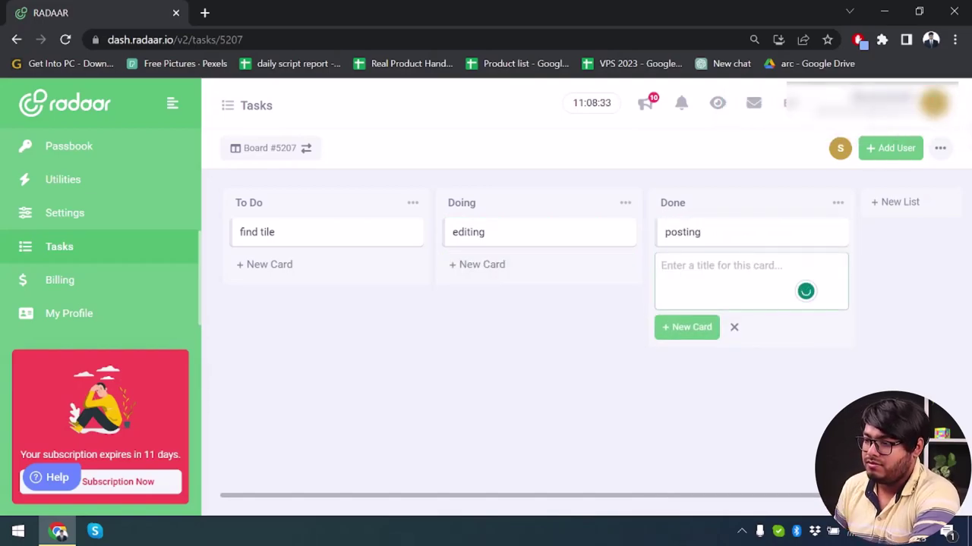
- Add a new Edit list holding the cards 'repost' and 'edit tile'
{"action": "left_click", "coordinate": [898, 205]}
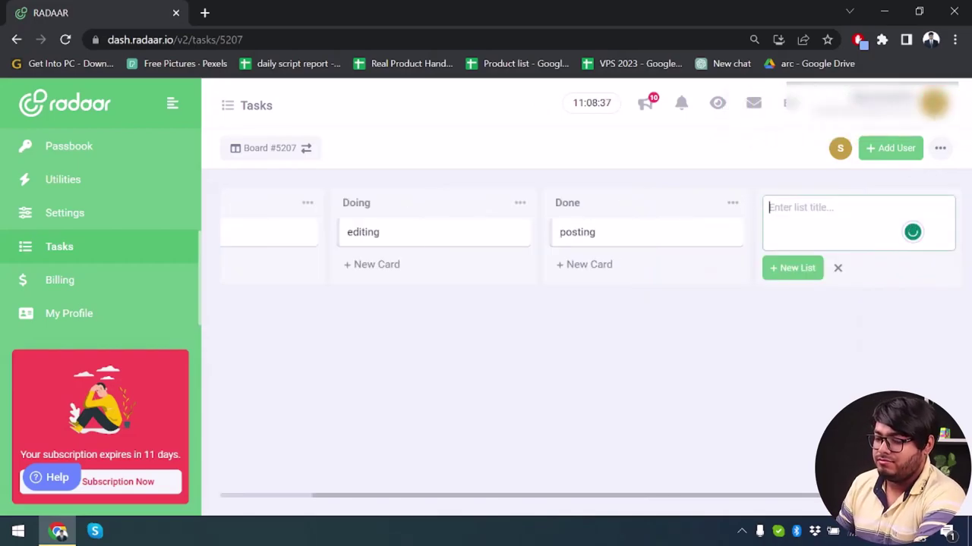
{"action": "type", "text": "Edit"}
{"action": "key", "text": "Return"}
{"action": "type", "text": "r"}
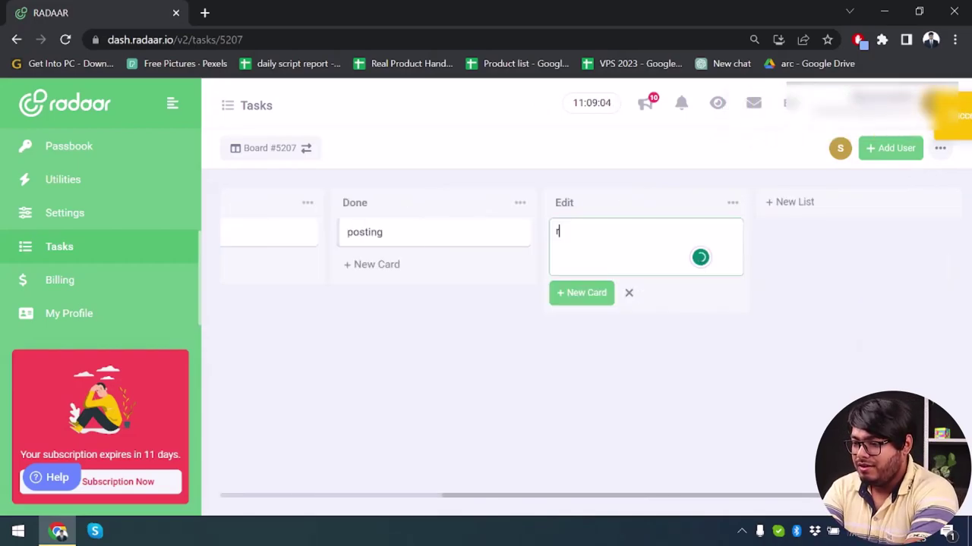
{"action": "type", "text": "ep"}
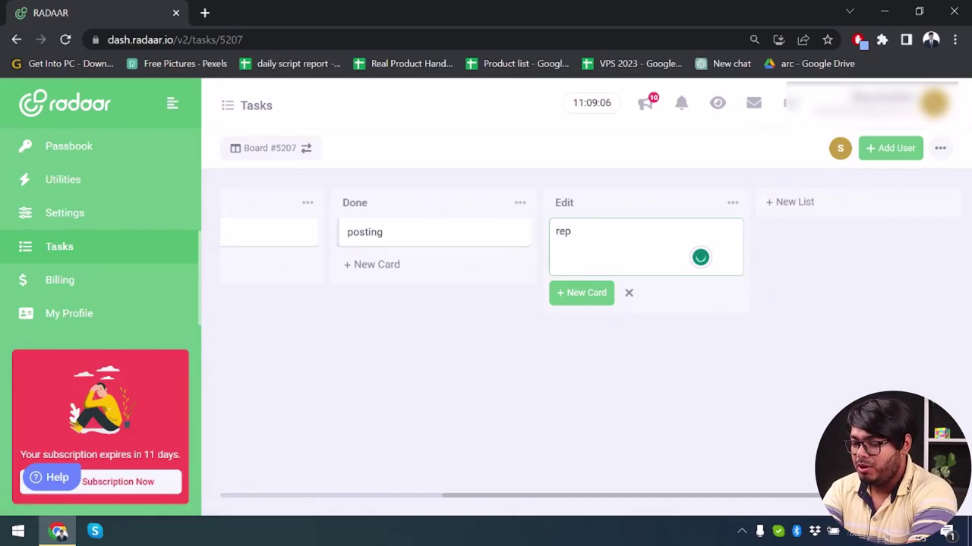
{"action": "type", "text": "ost"}
{"action": "key", "text": "Return"}
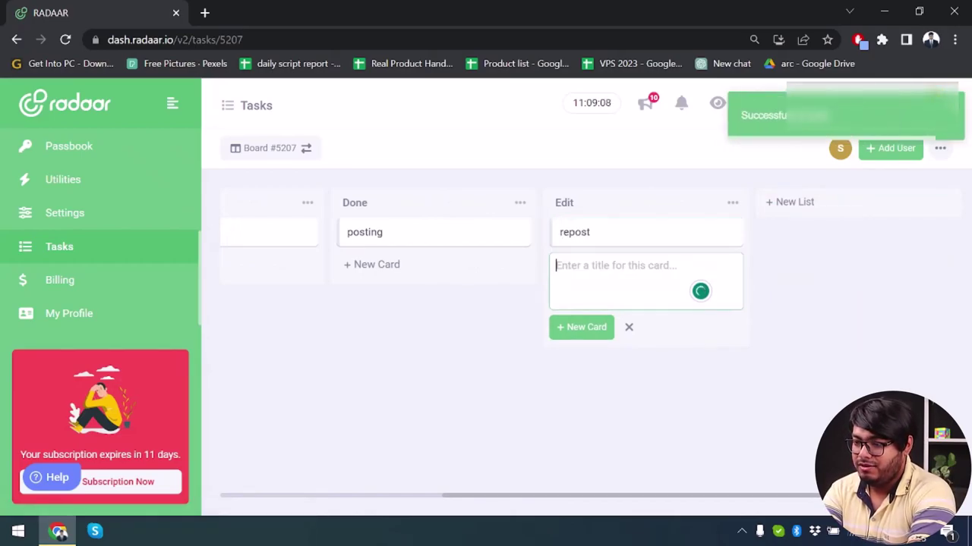
{"action": "type", "text": "edit tile"}
{"action": "key", "text": "Return"}
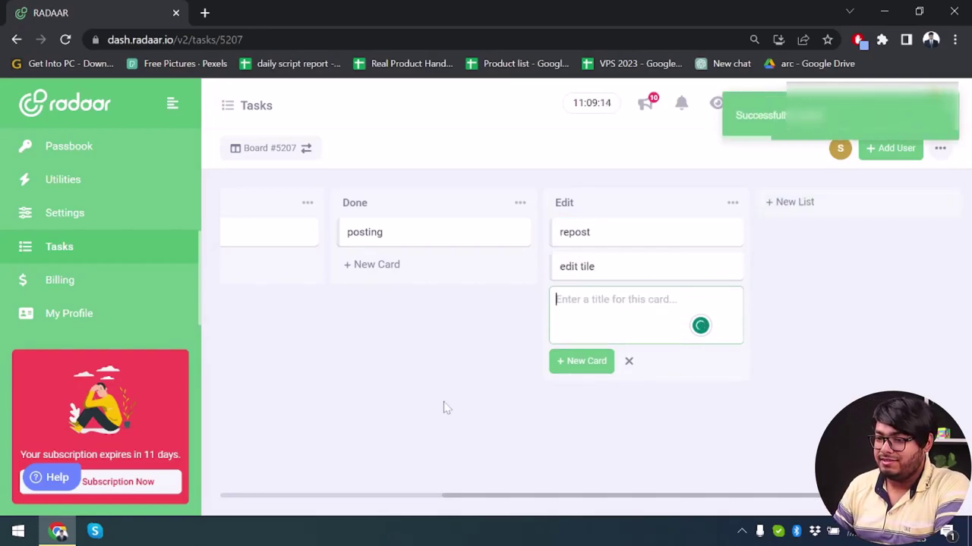
{"action": "scroll", "coordinate": [416, 305], "scroll_direction": "left", "scroll_amount": 5}
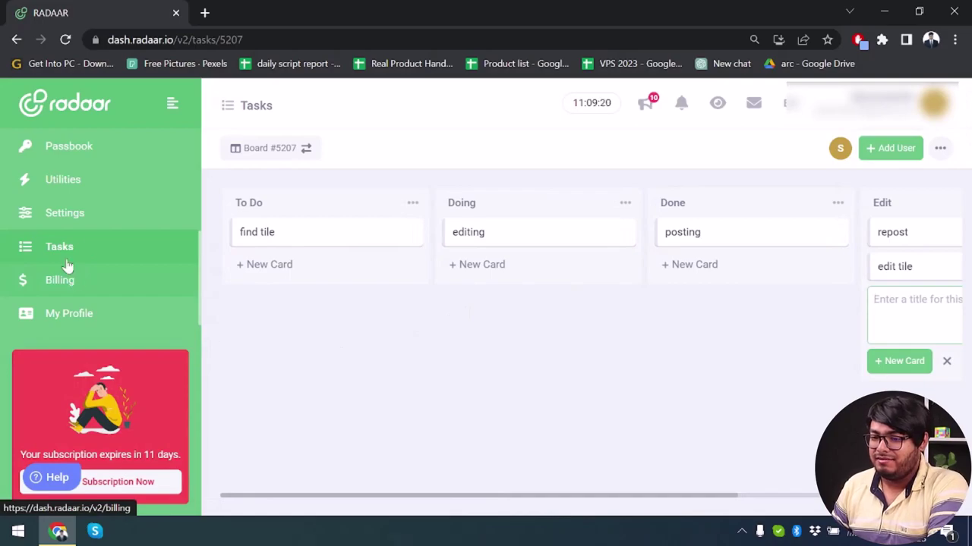
- Open the Publishing scheduler and start a new post for Sat May 27
{"action": "left_click", "coordinate": [117, 217]}
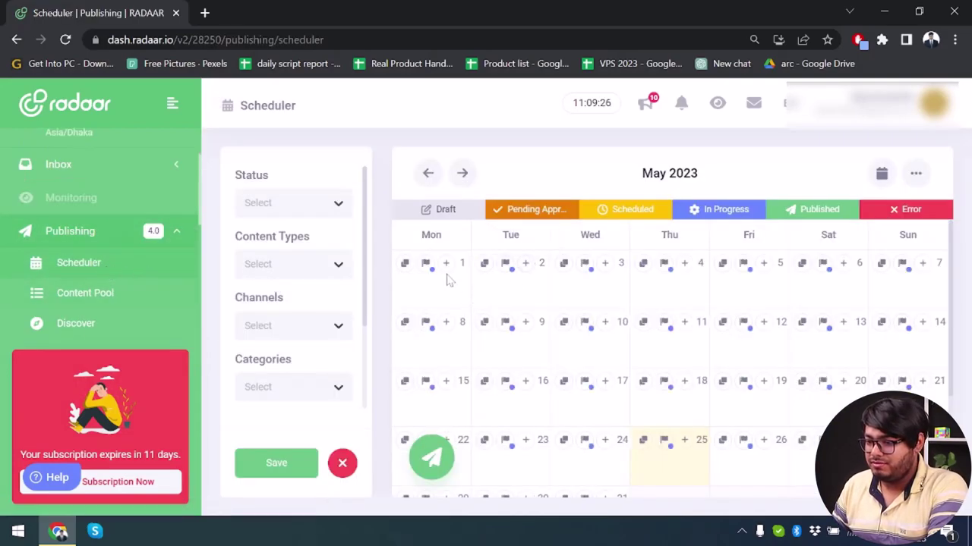
{"action": "scroll", "coordinate": [664, 370], "scroll_direction": "down", "scroll_amount": 1}
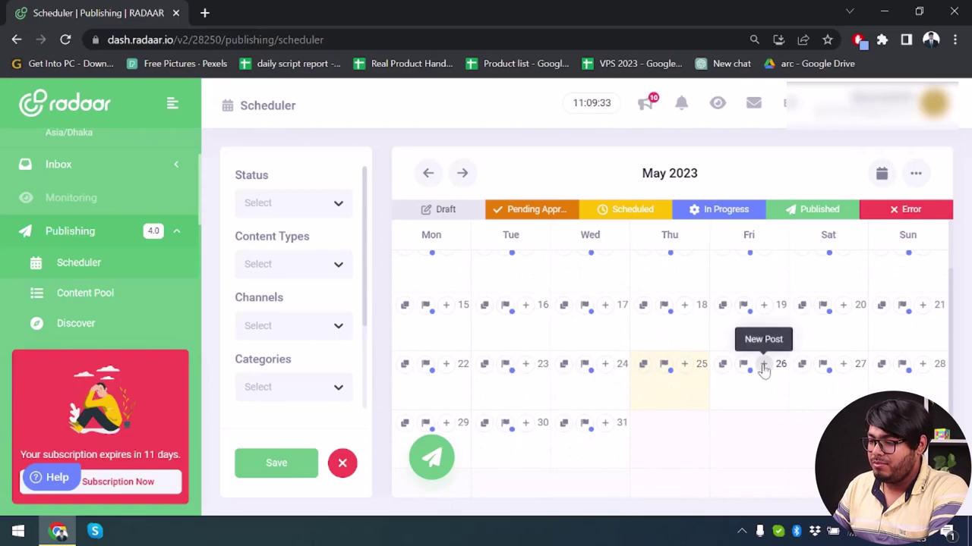
{"action": "left_click", "coordinate": [842, 364]}
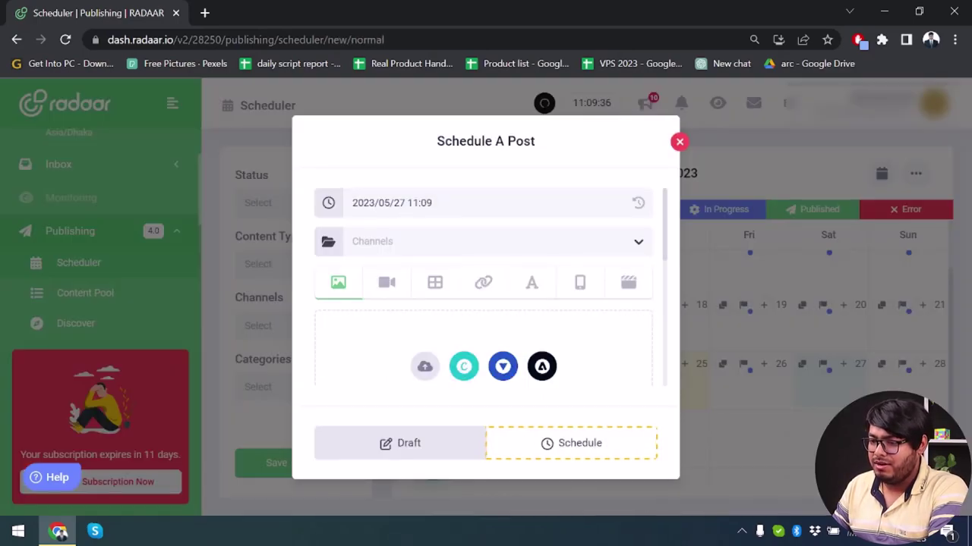
- Choose the App Unbox channel and set the post type to Image
{"action": "left_click", "coordinate": [527, 250]}
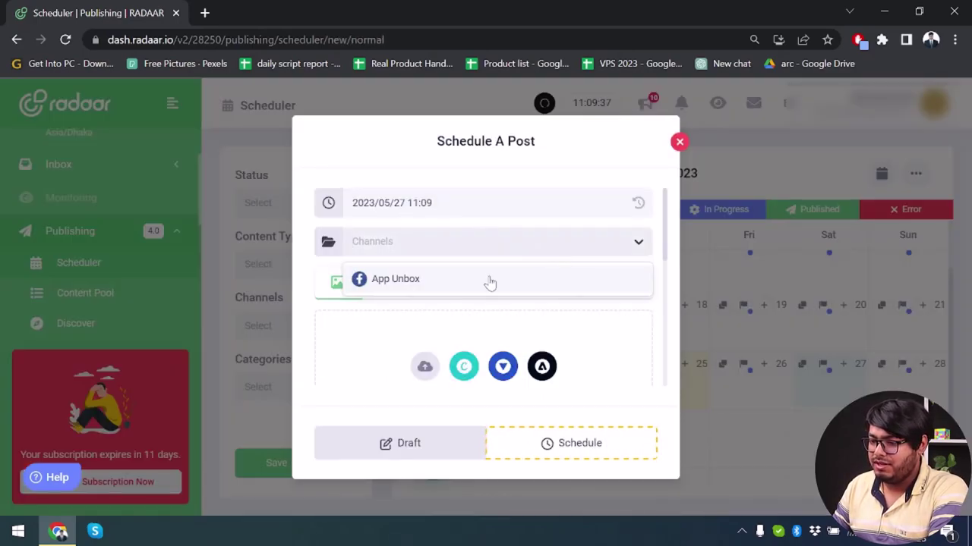
{"action": "left_click", "coordinate": [489, 281]}
{"action": "left_click", "coordinate": [494, 250]}
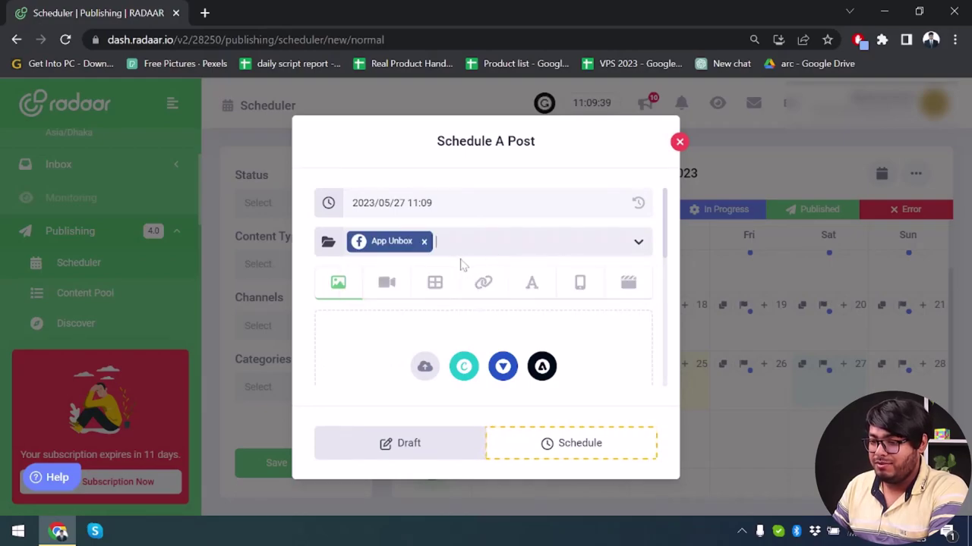
{"action": "scroll", "coordinate": [482, 278], "scroll_direction": "down", "scroll_amount": 2}
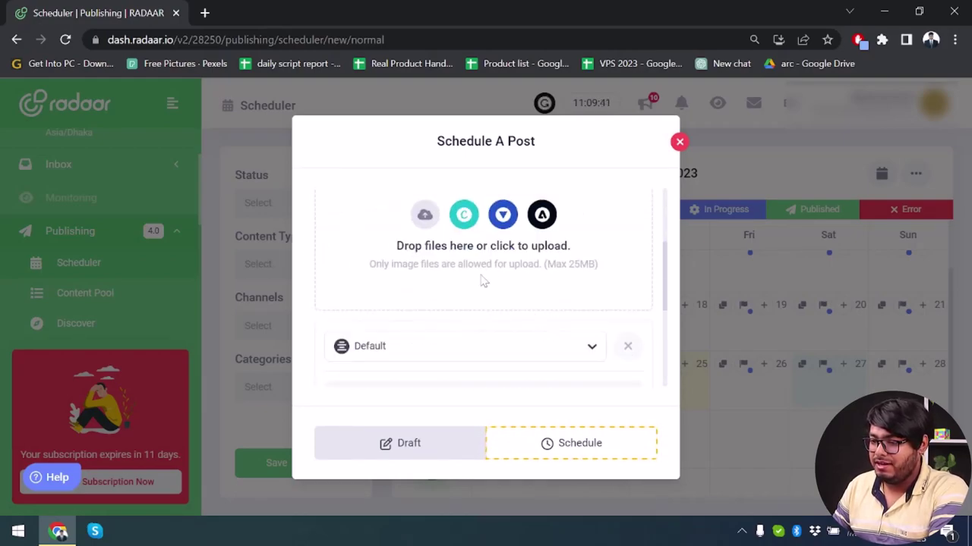
{"action": "scroll", "coordinate": [405, 262], "scroll_direction": "up", "scroll_amount": 2}
{"action": "left_click", "coordinate": [388, 285]}
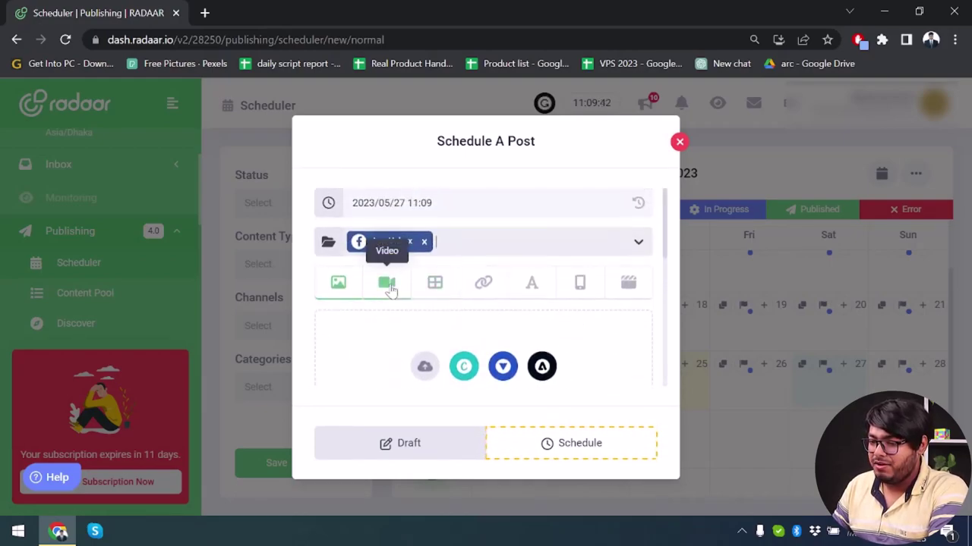
{"action": "left_click", "coordinate": [338, 294]}
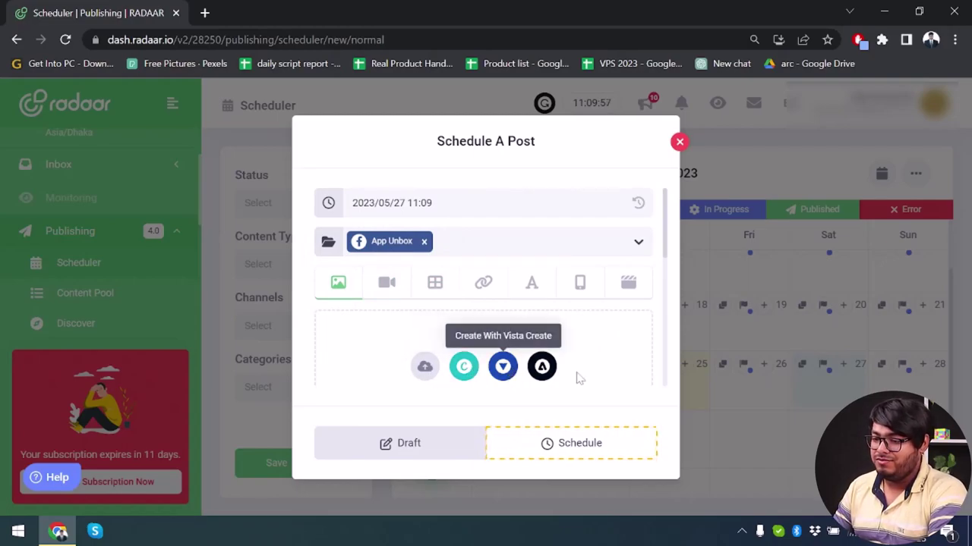
- Browse the Design with Canva template sizes from the post dialog, then close the picker
{"action": "left_click", "coordinate": [464, 367]}
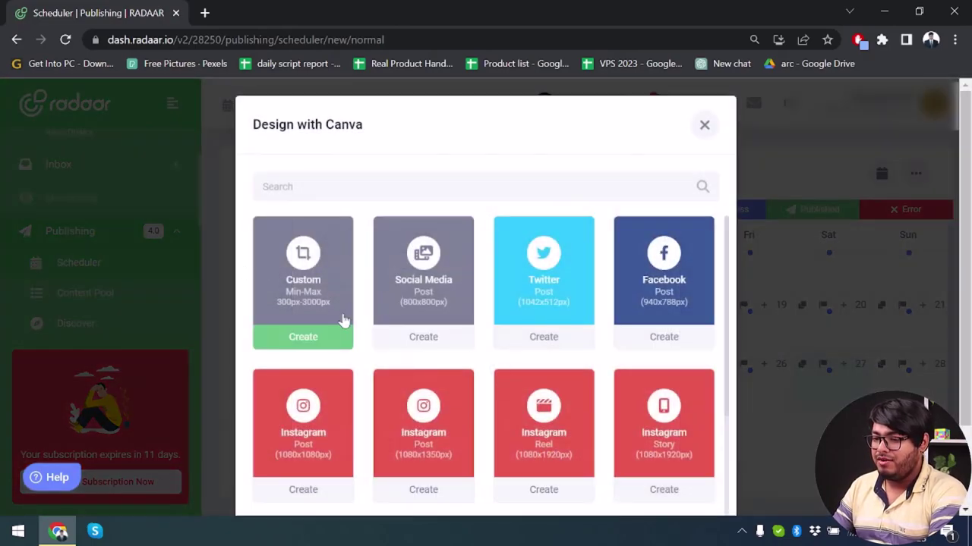
{"action": "scroll", "coordinate": [334, 318], "scroll_direction": "down", "scroll_amount": 2}
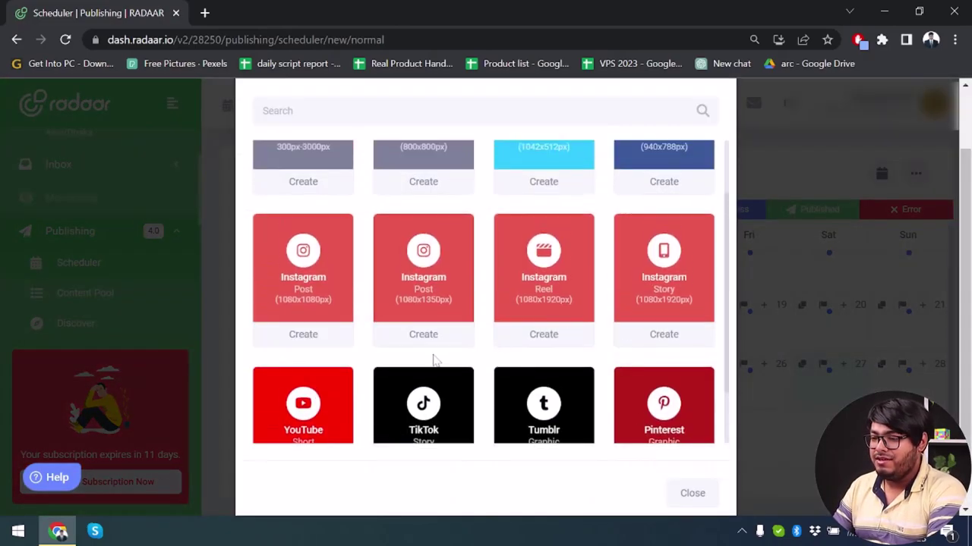
{"action": "scroll", "coordinate": [435, 360], "scroll_direction": "up", "scroll_amount": 3}
{"action": "key", "text": "Escape"}
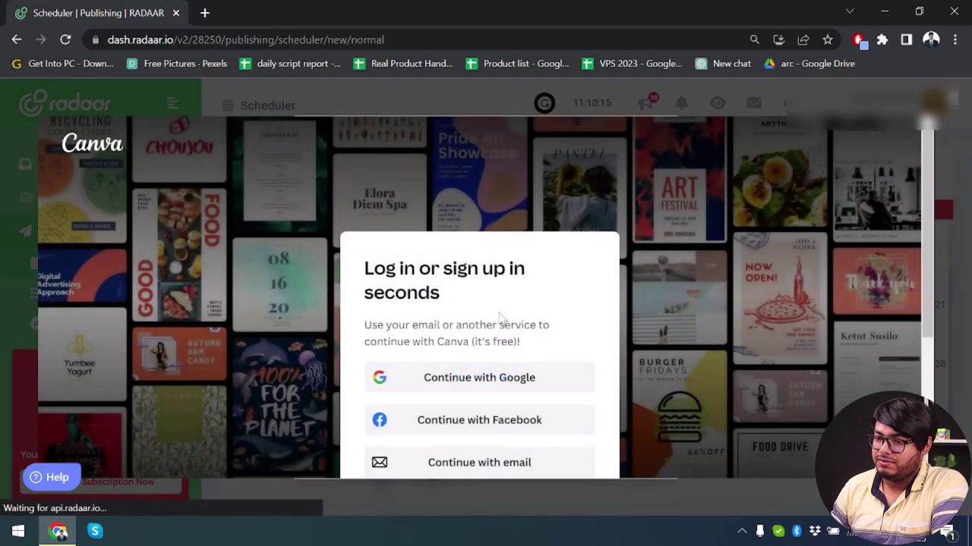
- Sign in to Canva with Google
{"action": "scroll", "coordinate": [564, 373], "scroll_direction": "down", "scroll_amount": 3}
{"action": "scroll", "coordinate": [536, 239], "scroll_direction": "up", "scroll_amount": 2}
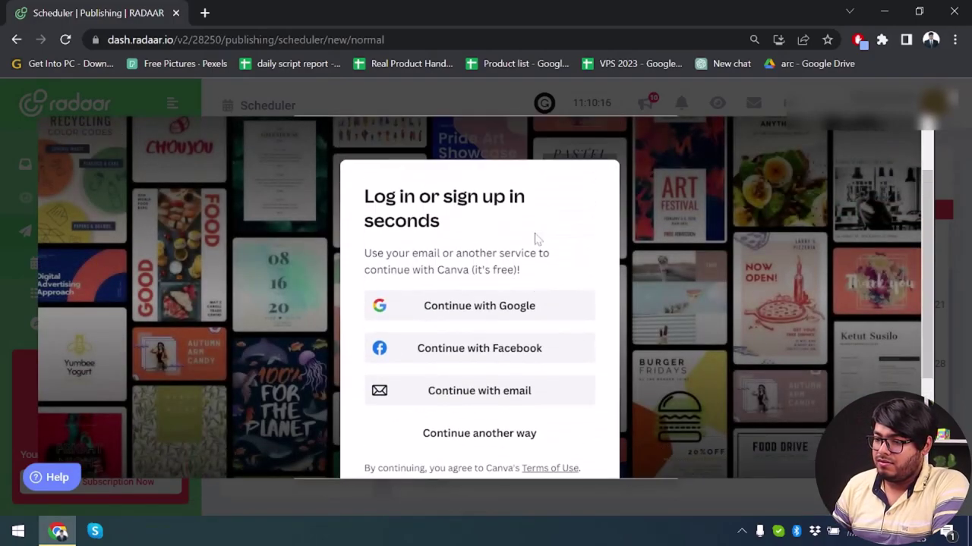
{"action": "left_click", "coordinate": [533, 307]}
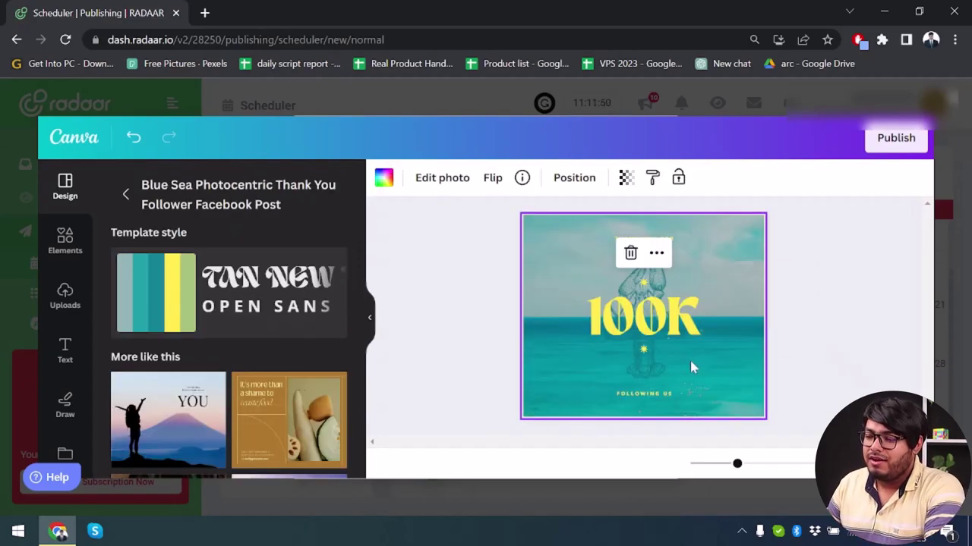
- Change the 100K heading to 1000K and publish the design to the post
{"action": "left_click", "coordinate": [651, 334]}
{"action": "double_click", "coordinate": [634, 319]}
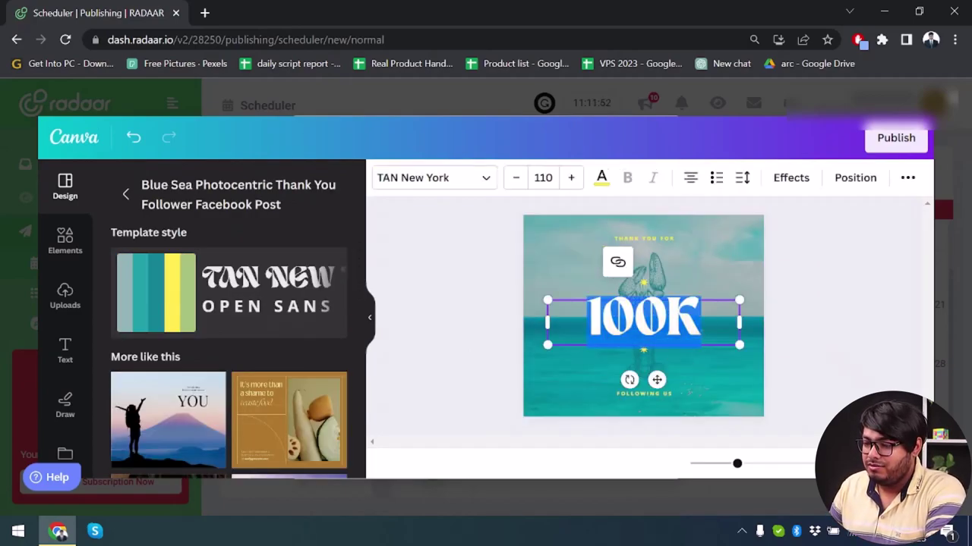
{"action": "left_click", "coordinate": [634, 318]}
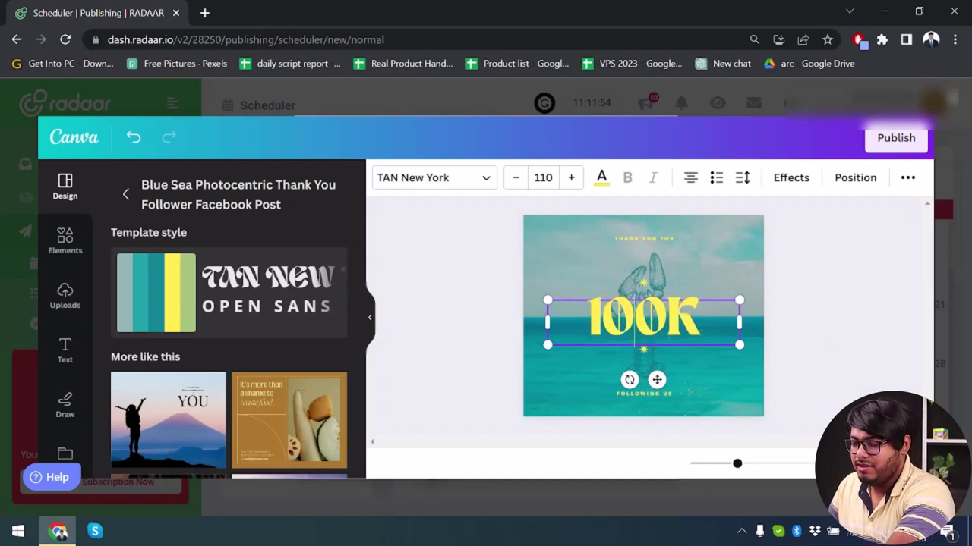
{"action": "type", "text": "0"}
{"action": "left_click", "coordinate": [784, 390]}
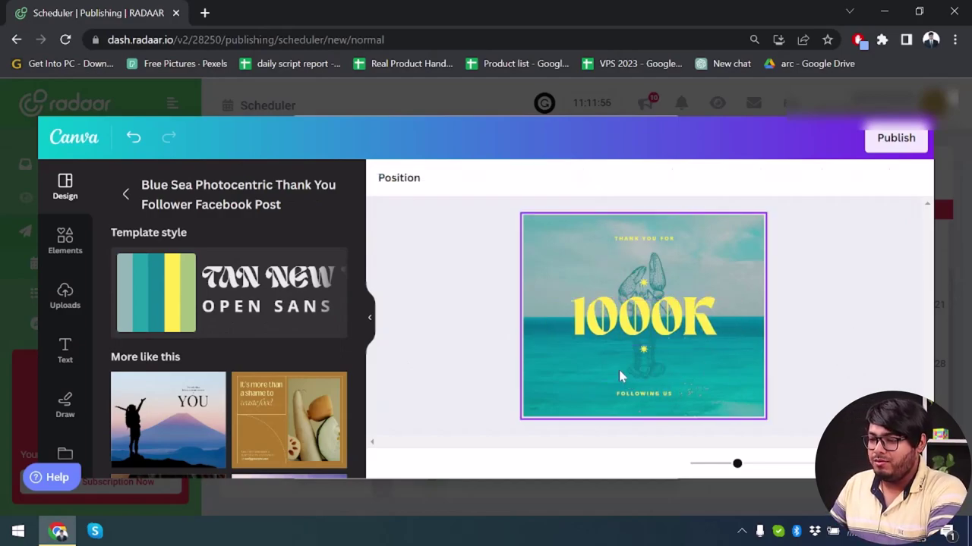
{"action": "scroll", "coordinate": [258, 403], "scroll_direction": "down", "scroll_amount": 3}
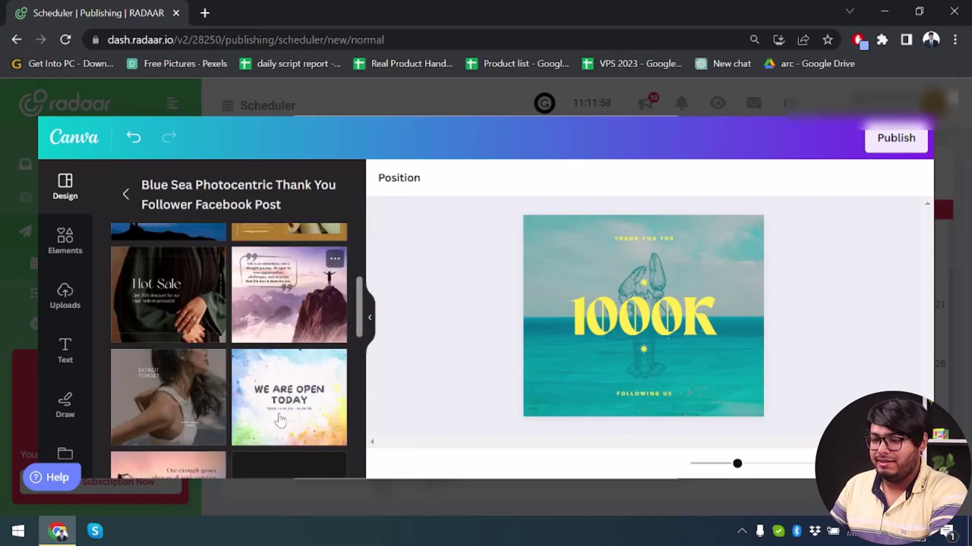
{"action": "left_click", "coordinate": [896, 140]}
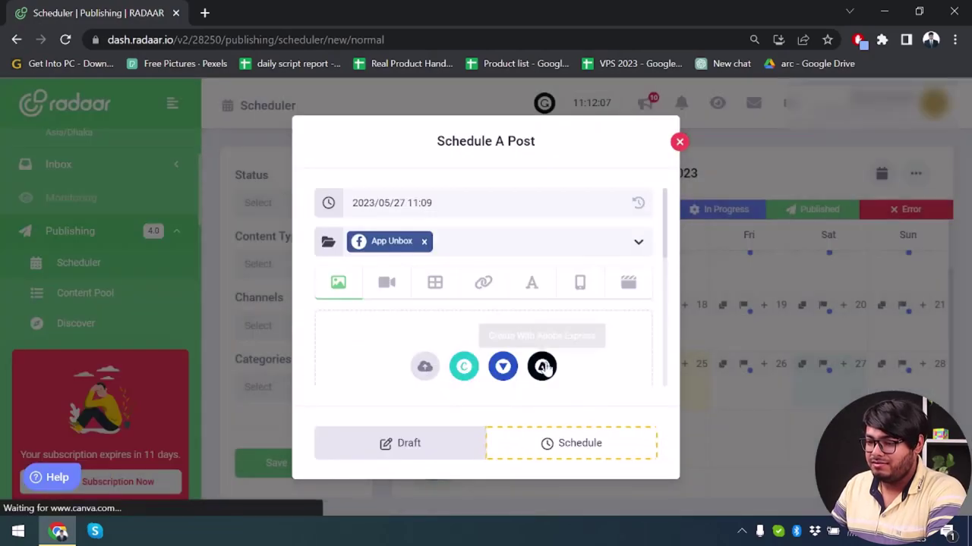
- Reschedule the post from the 27th to the 28th at 11:12
{"action": "scroll", "coordinate": [429, 324], "scroll_direction": "down", "scroll_amount": 2}
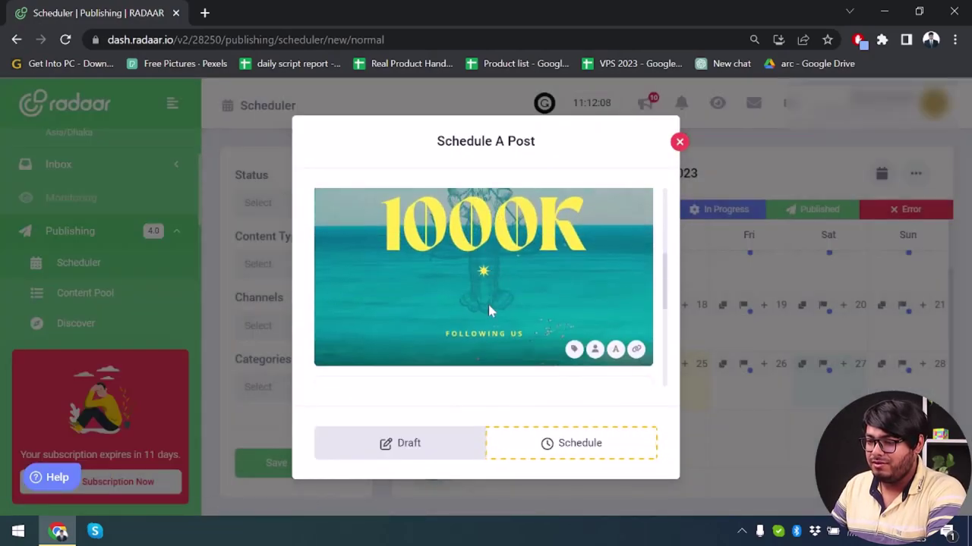
{"action": "scroll", "coordinate": [521, 334], "scroll_direction": "up", "scroll_amount": 5}
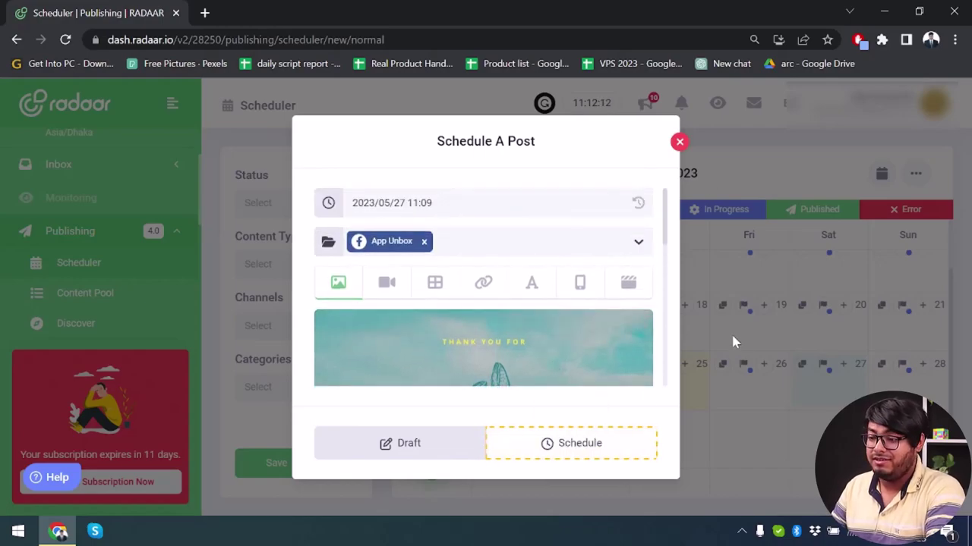
{"action": "left_click", "coordinate": [429, 202]}
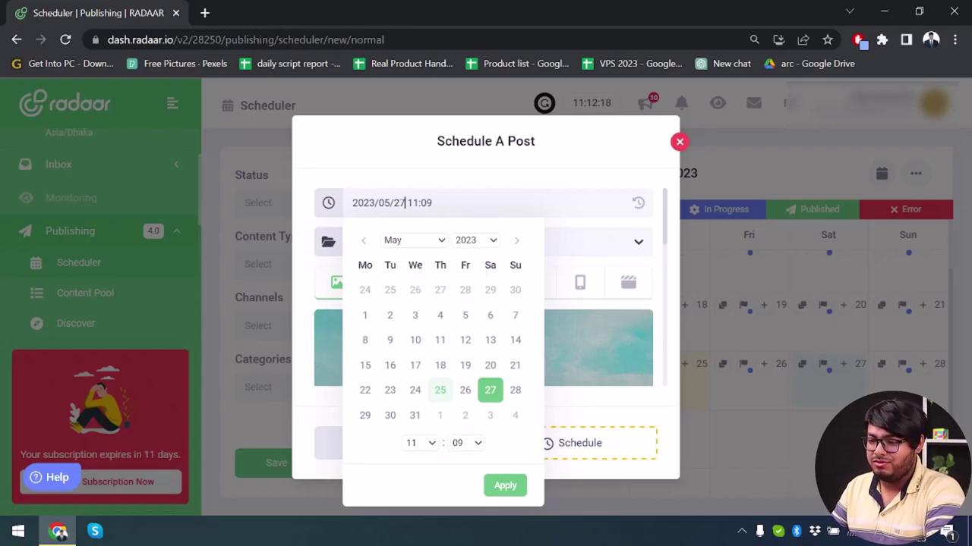
{"action": "key", "text": "BackSpace"}
{"action": "type", "text": "8"}
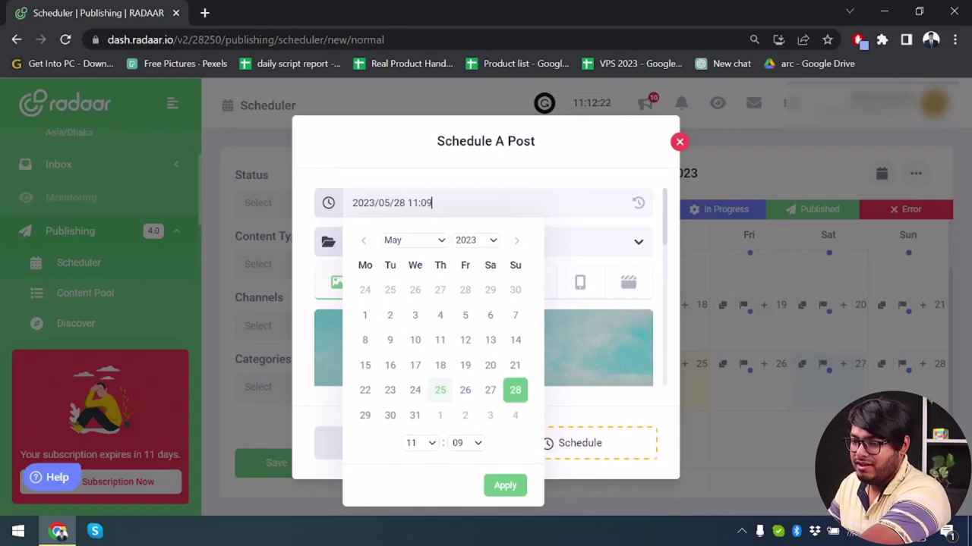
{"action": "type", "text": " 11:1"}
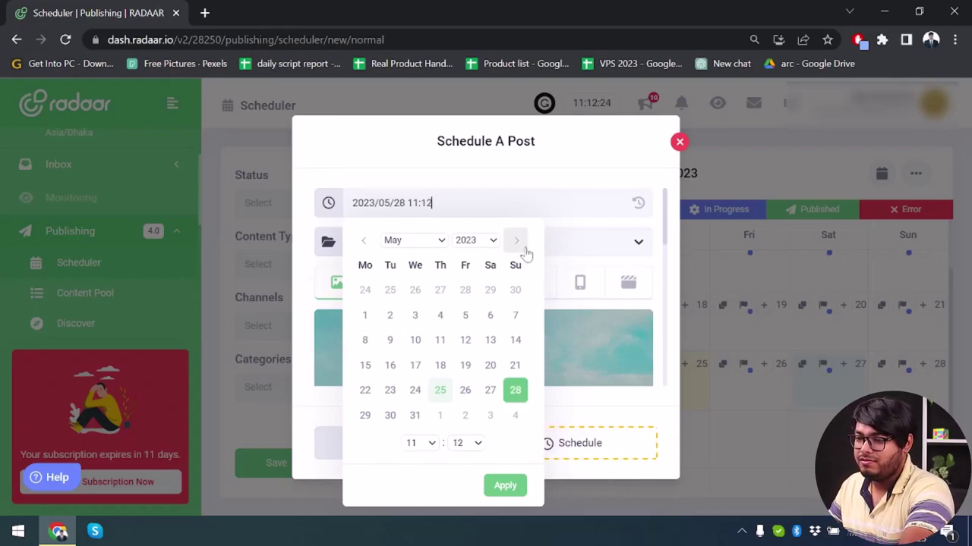
{"action": "type", "text": "2"}
{"action": "left_click", "coordinate": [505, 485]}
- Enter the post's title and caption to complete the Schedule A Post form
{"action": "scroll", "coordinate": [520, 233], "scroll_direction": "down", "scroll_amount": 3}
{"action": "scroll", "coordinate": [521, 233], "scroll_direction": "down", "scroll_amount": 4}
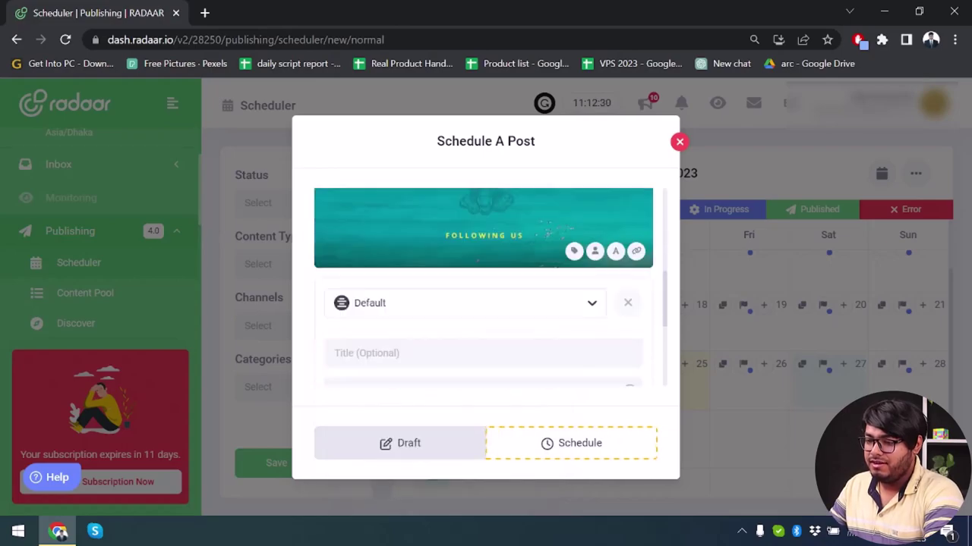
{"action": "scroll", "coordinate": [471, 309], "scroll_direction": "up", "scroll_amount": 1}
{"action": "left_click", "coordinate": [410, 259]}
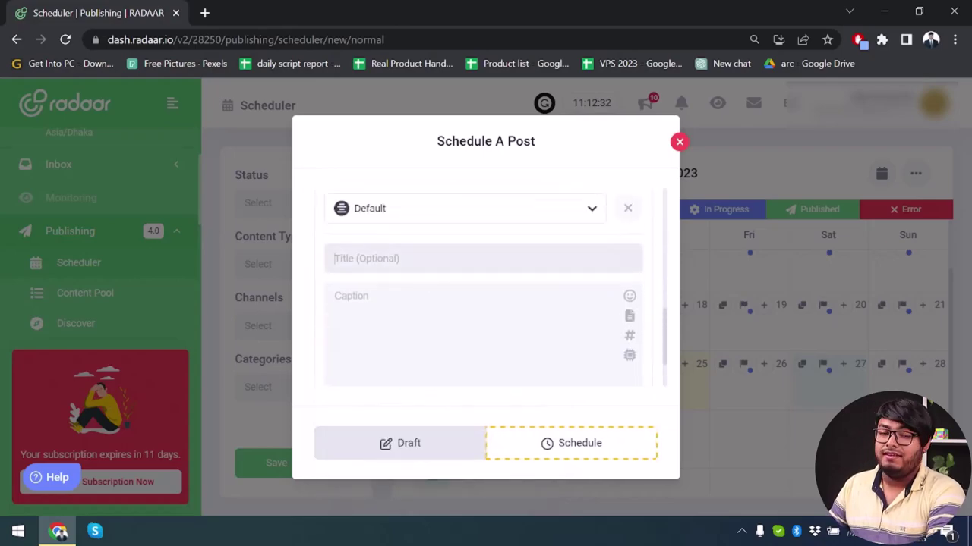
{"action": "key", "text": "Tab"}
{"action": "scroll", "coordinate": [486, 288], "scroll_direction": "down", "scroll_amount": 1}
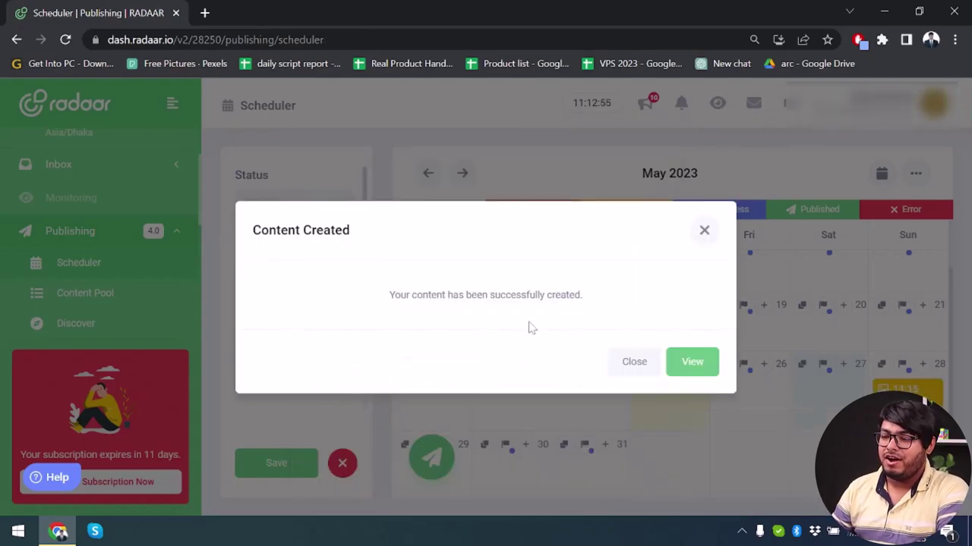
- Dismiss the Content Created confirmation and return to the May 2023 scheduler calendar
{"action": "left_click", "coordinate": [704, 231]}
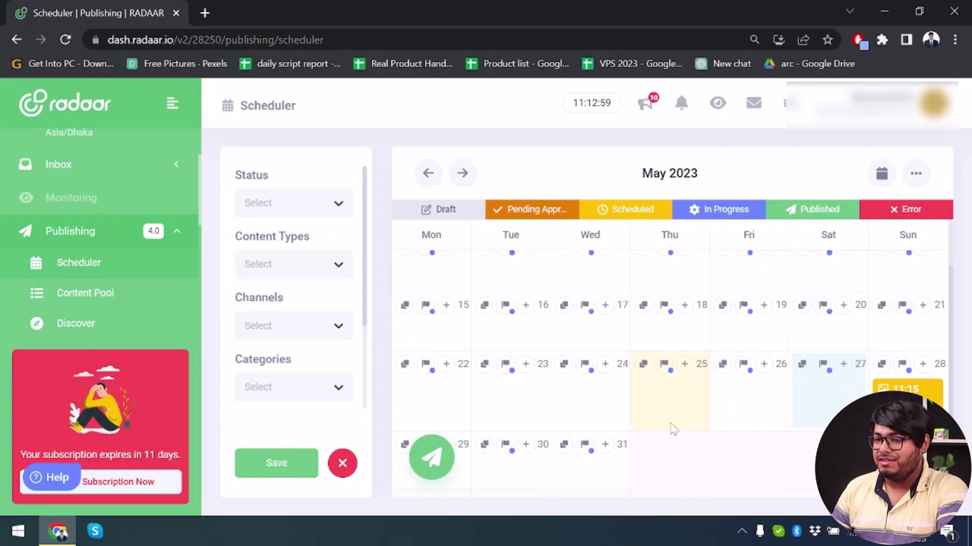
{"action": "left_click", "coordinate": [102, 315]}
{"action": "scroll", "coordinate": [102, 315], "scroll_direction": "down", "scroll_amount": 1}
{"action": "left_click", "coordinate": [119, 188]}
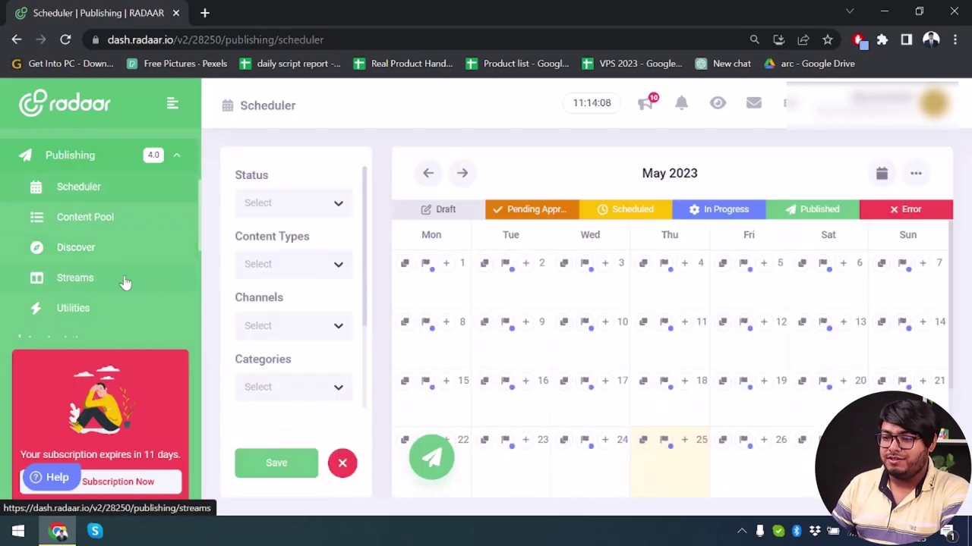
- Create a new Streams board named 'test', dismissing the introductory notice
{"action": "left_click", "coordinate": [125, 282]}
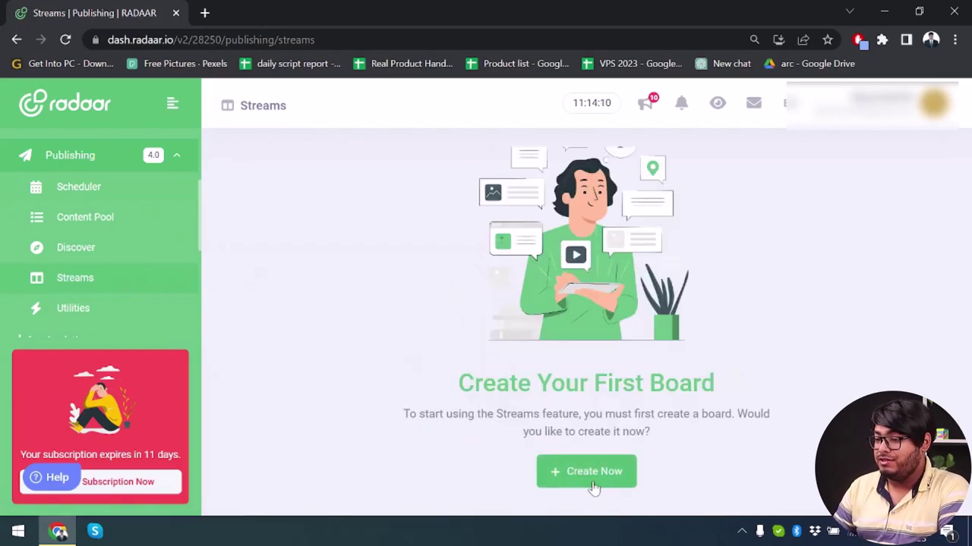
{"action": "left_click", "coordinate": [594, 471]}
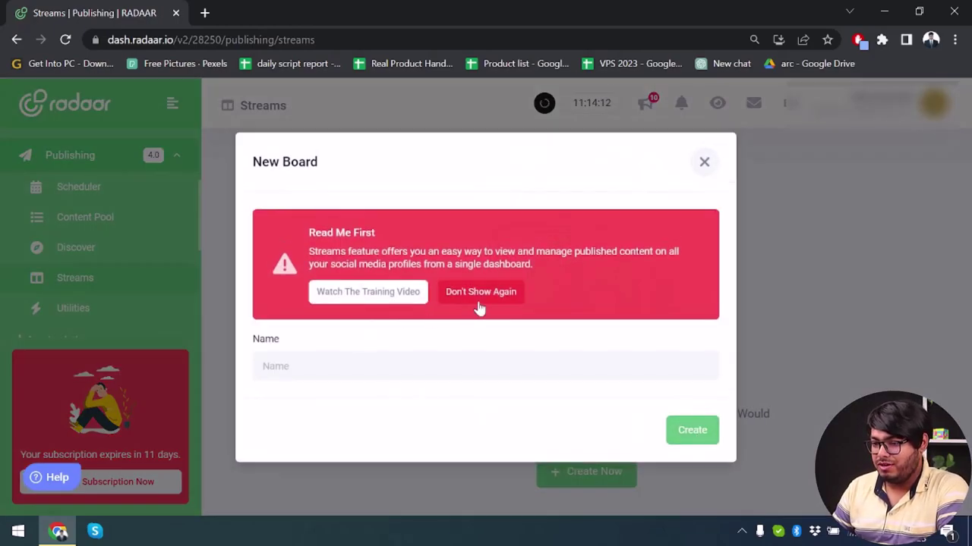
{"action": "left_click", "coordinate": [481, 294]}
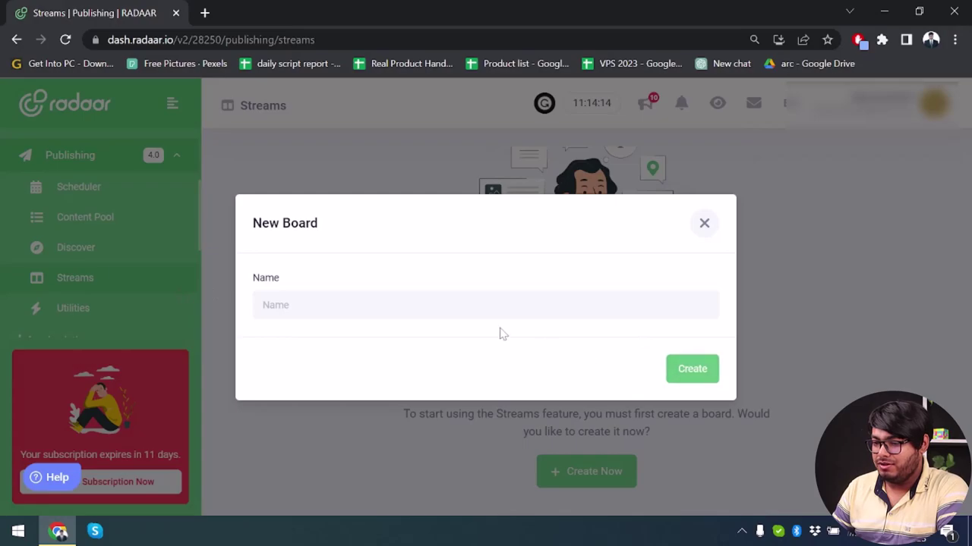
{"action": "left_click", "coordinate": [524, 305]}
{"action": "type", "text": "test"}
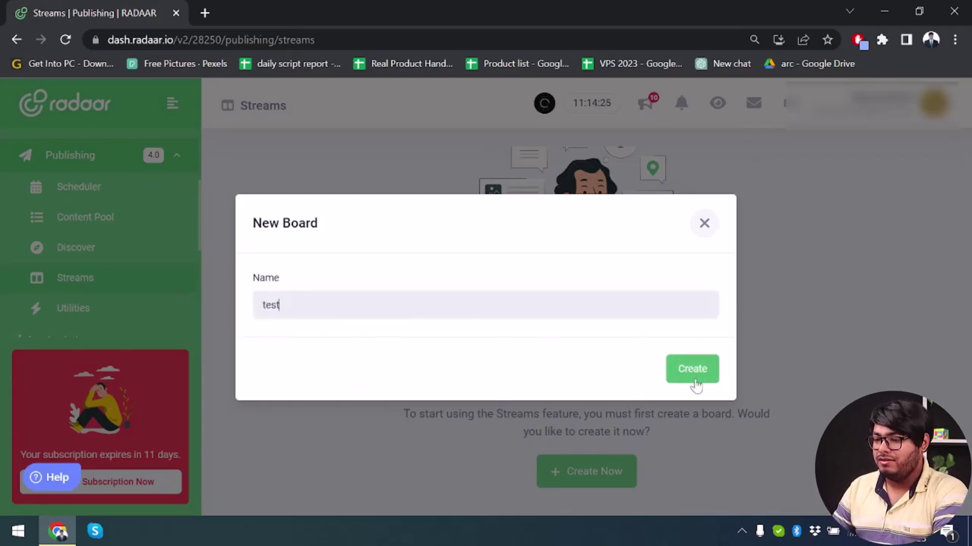
{"action": "left_click", "coordinate": [694, 369]}
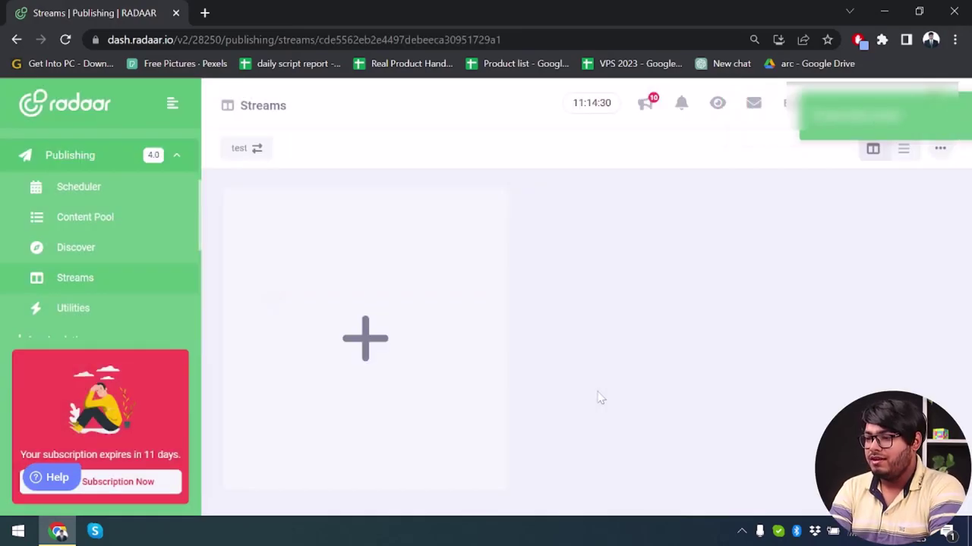
- Add the App Unbox channel as a feed on the board and browse its posts
{"action": "left_click", "coordinate": [364, 340]}
{"action": "left_click", "coordinate": [660, 310]}
{"action": "left_click", "coordinate": [653, 313]}
{"action": "left_click", "coordinate": [628, 312]}
{"action": "left_click", "coordinate": [577, 356]}
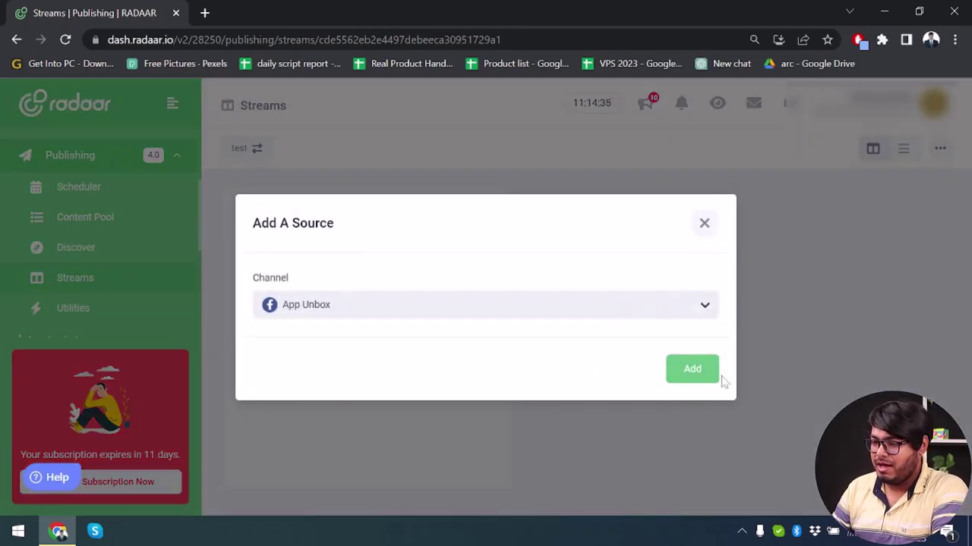
{"action": "left_click", "coordinate": [702, 375]}
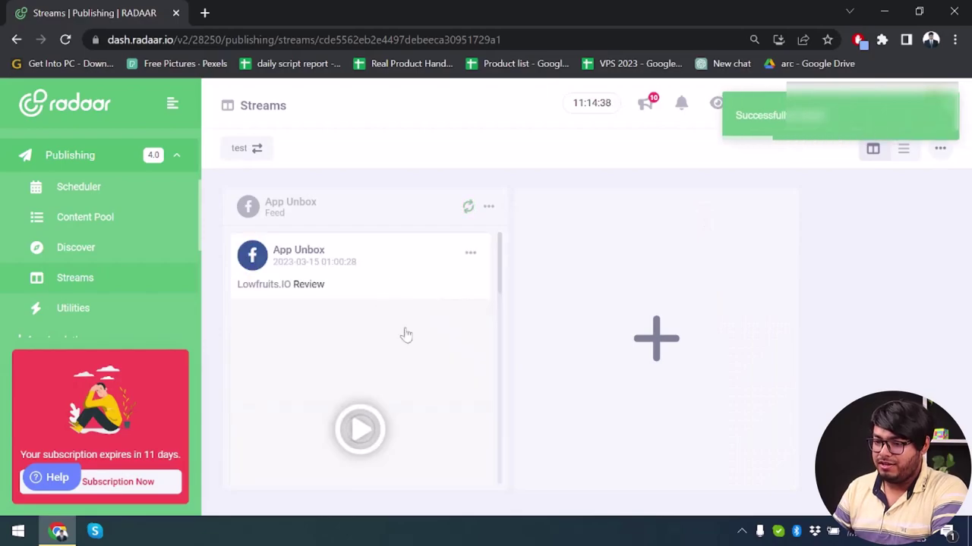
{"action": "scroll", "coordinate": [401, 334], "scroll_direction": "down", "scroll_amount": 2}
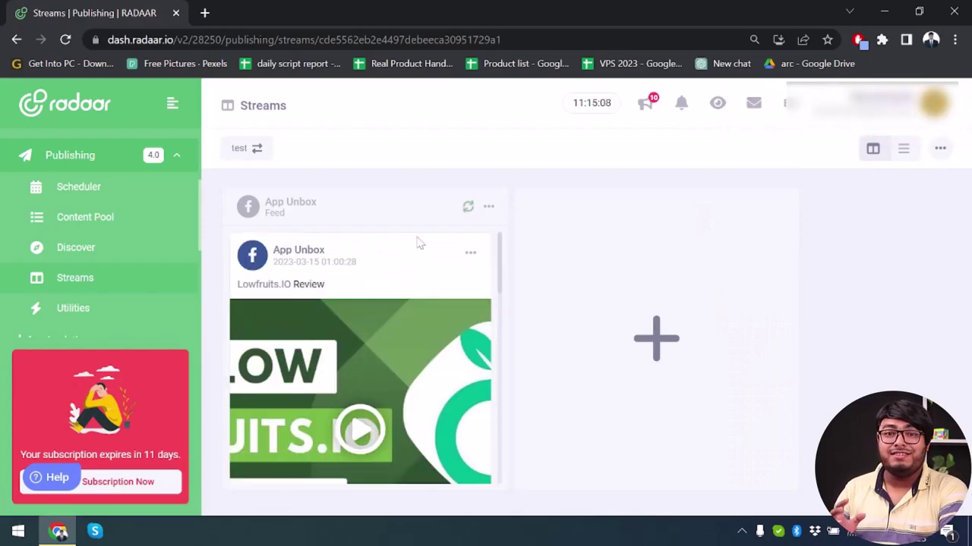
{"action": "scroll", "coordinate": [415, 243], "scroll_direction": "down", "scroll_amount": 8}
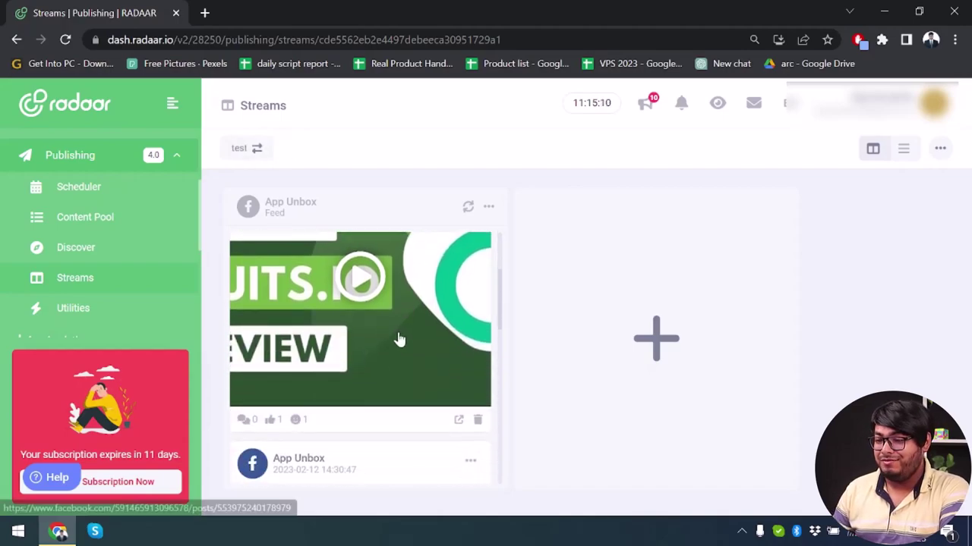
{"action": "scroll", "coordinate": [401, 338], "scroll_direction": "down", "scroll_amount": 2}
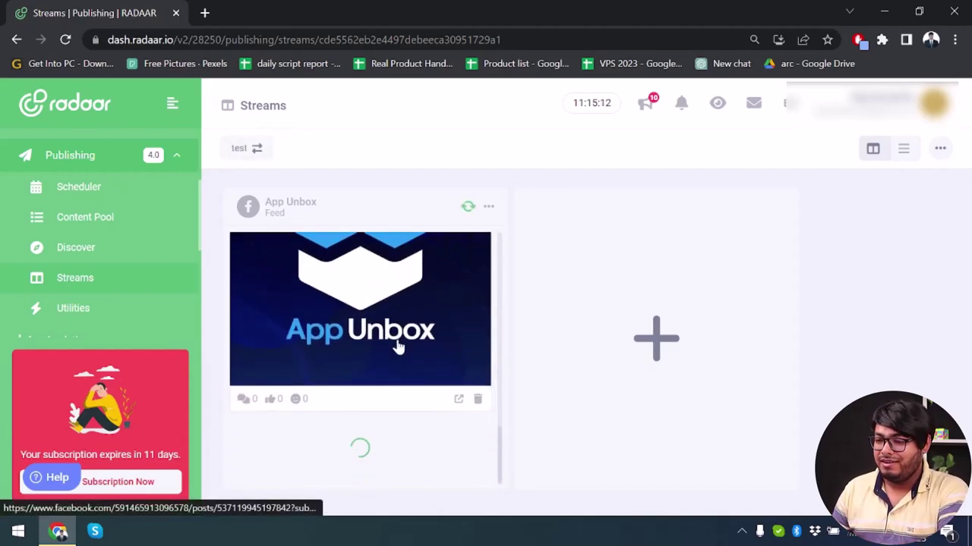
{"action": "scroll", "coordinate": [401, 347], "scroll_direction": "up", "scroll_amount": 4}
{"action": "scroll", "coordinate": [401, 347], "scroll_direction": "up", "scroll_amount": 3}
{"action": "left_click", "coordinate": [642, 367]}
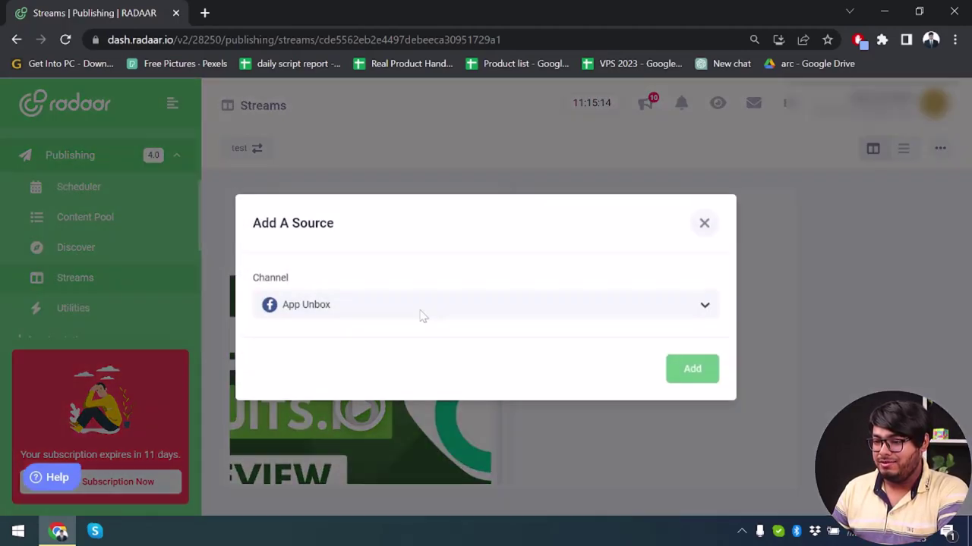
{"action": "left_click", "coordinate": [686, 367]}
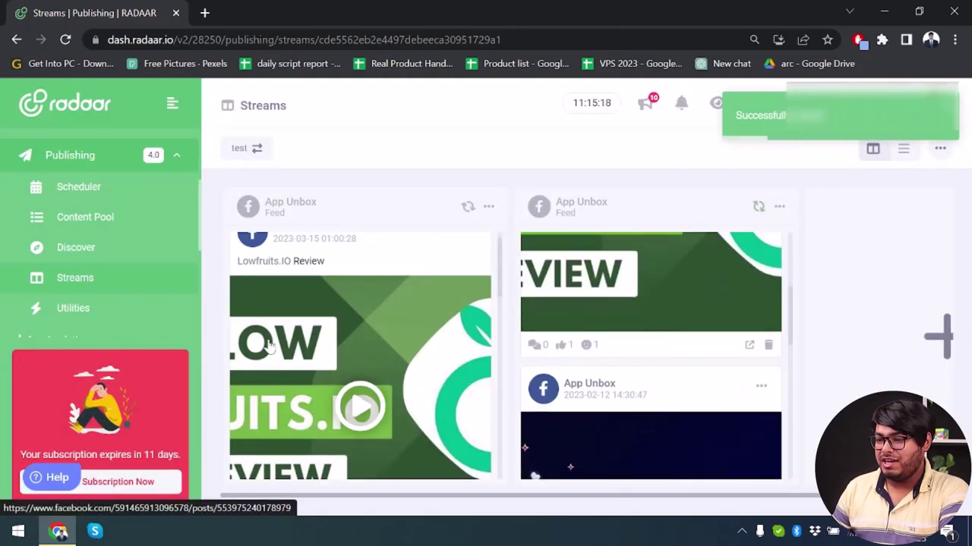
{"action": "scroll", "coordinate": [617, 327], "scroll_direction": "down", "scroll_amount": 5}
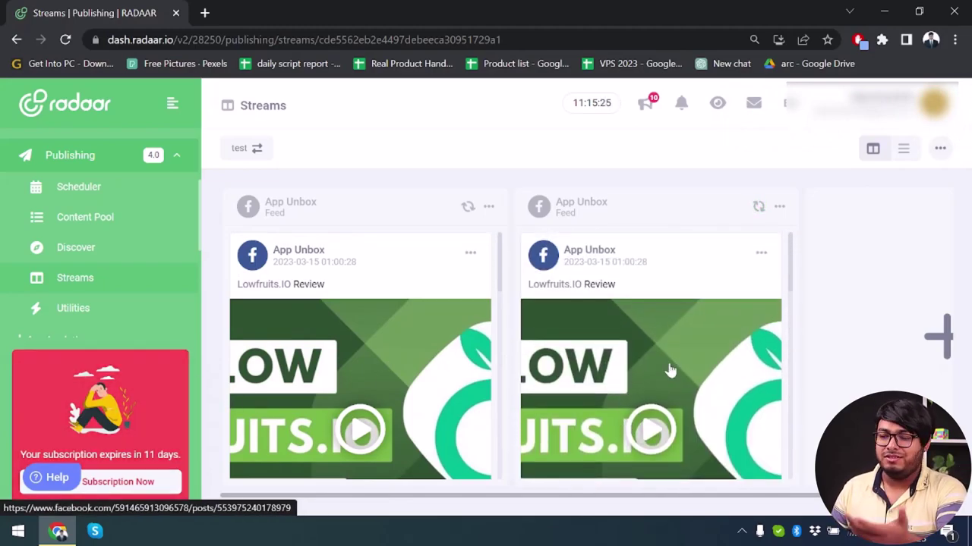
{"action": "left_click", "coordinate": [779, 206]}
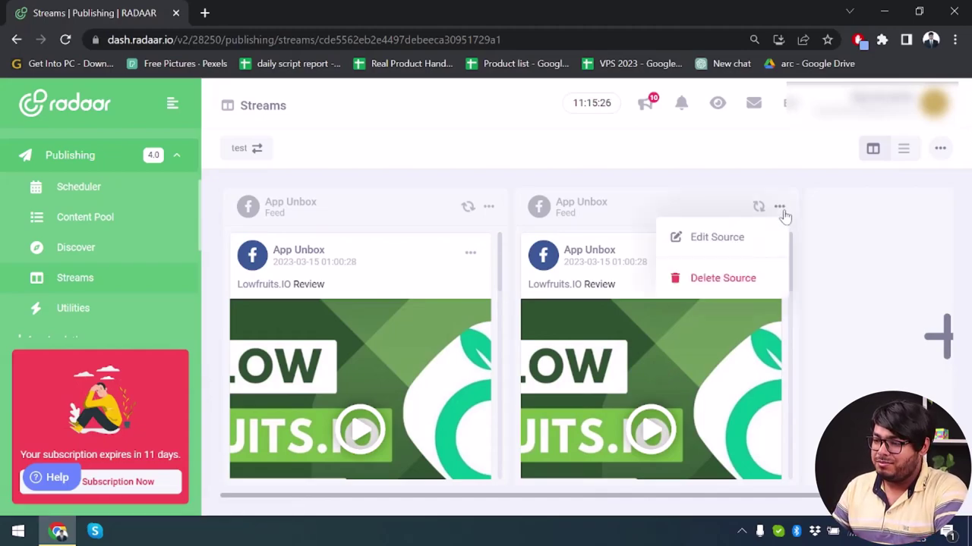
{"action": "left_click", "coordinate": [762, 279]}
{"action": "left_click", "coordinate": [688, 361]}
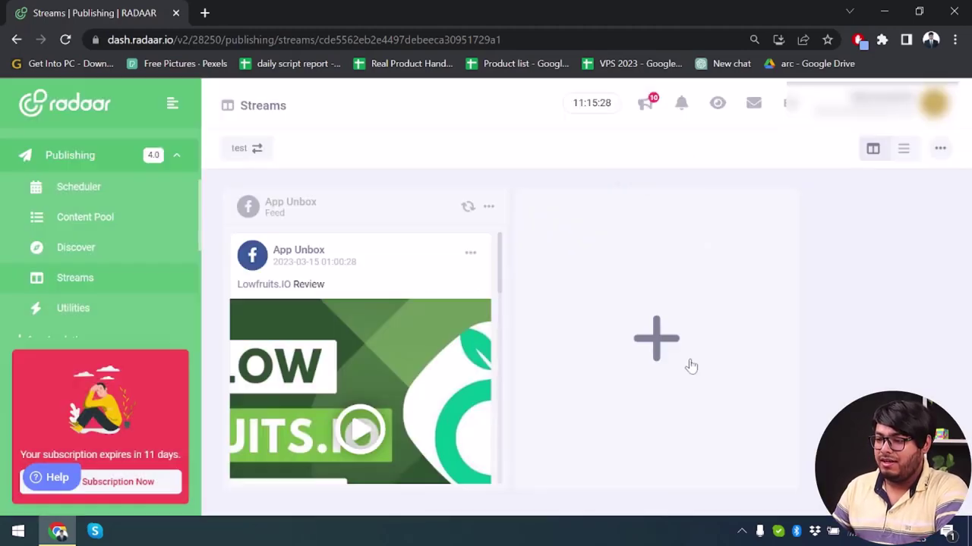
{"action": "scroll", "coordinate": [119, 243], "scroll_direction": "down", "scroll_amount": 1}
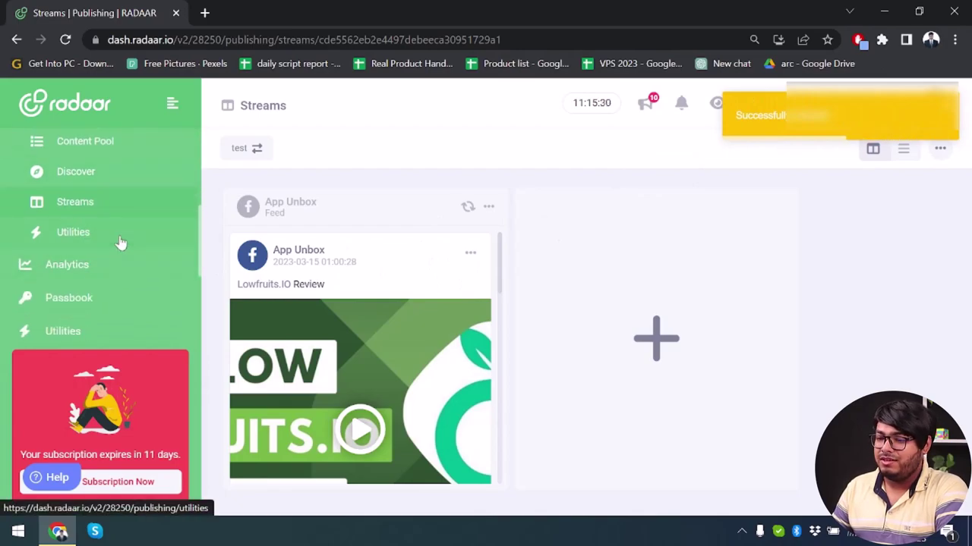
- Set the AI post generator to Pexels images, English language and hashtags on, then try generating
{"action": "left_click", "coordinate": [119, 240]}
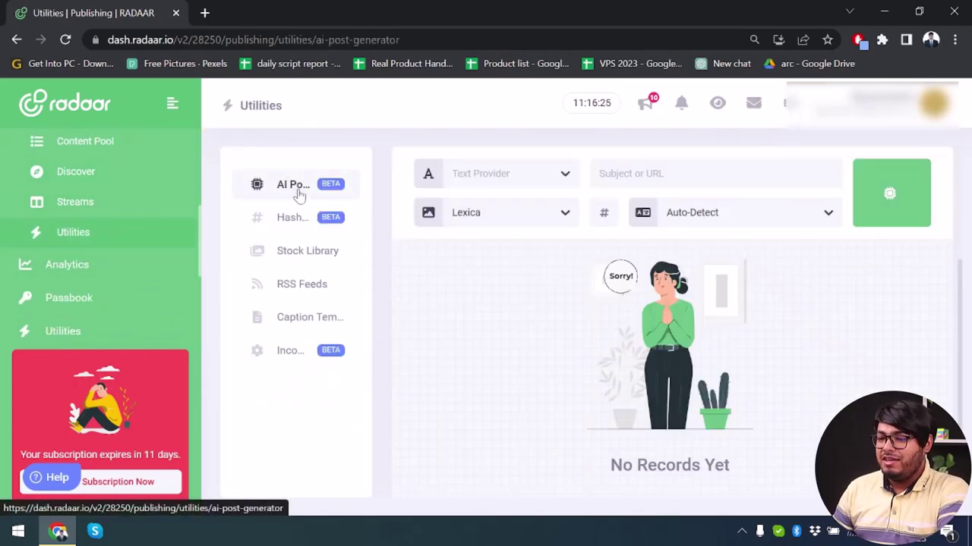
{"action": "left_click", "coordinate": [491, 179]}
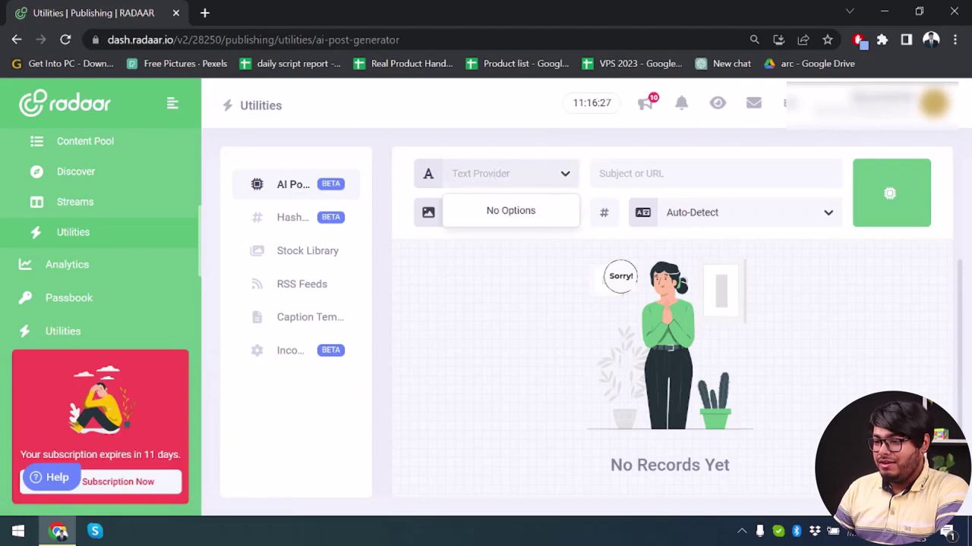
{"action": "left_click", "coordinate": [510, 215]}
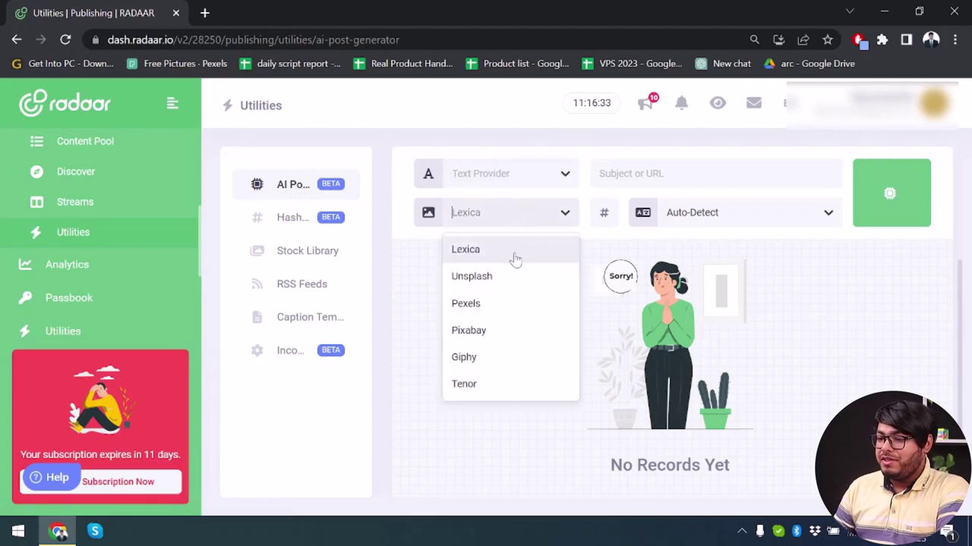
{"action": "left_click", "coordinate": [495, 314]}
{"action": "left_click", "coordinate": [737, 216]}
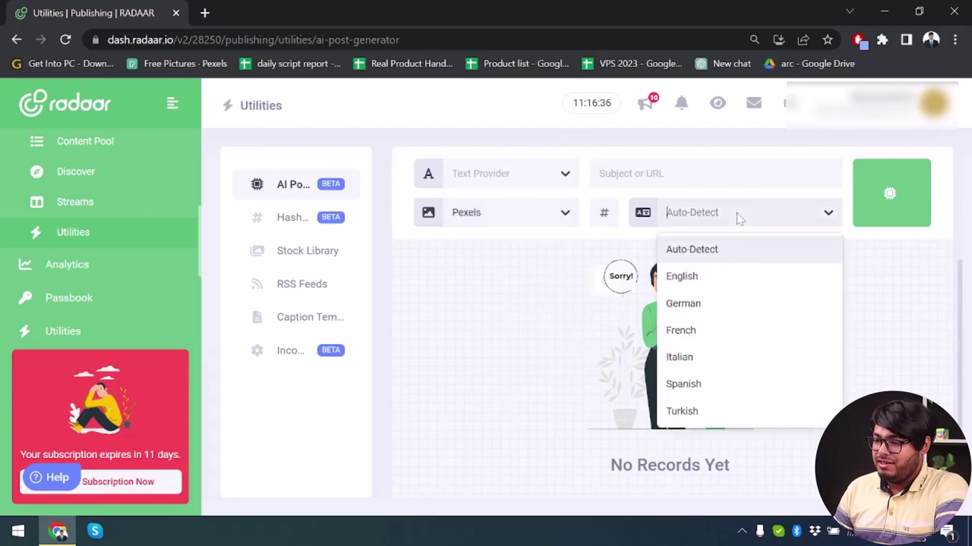
{"action": "left_click", "coordinate": [727, 274]}
{"action": "left_click", "coordinate": [603, 212]}
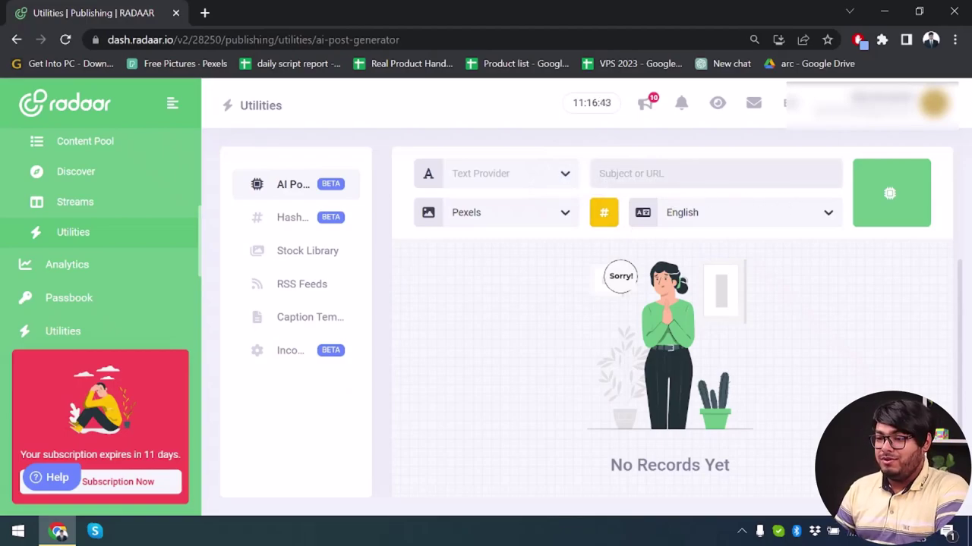
{"action": "left_click", "coordinate": [913, 207]}
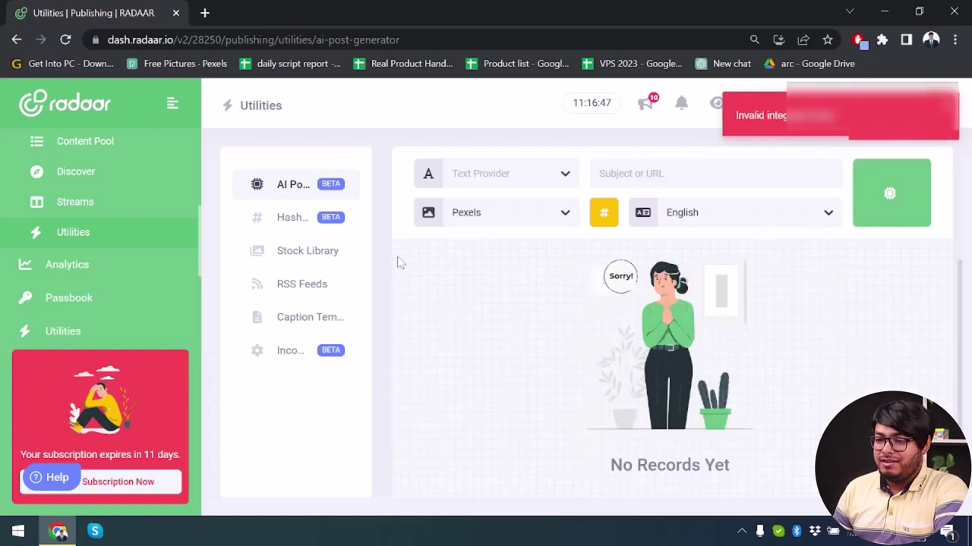
{"action": "left_click", "coordinate": [293, 184]}
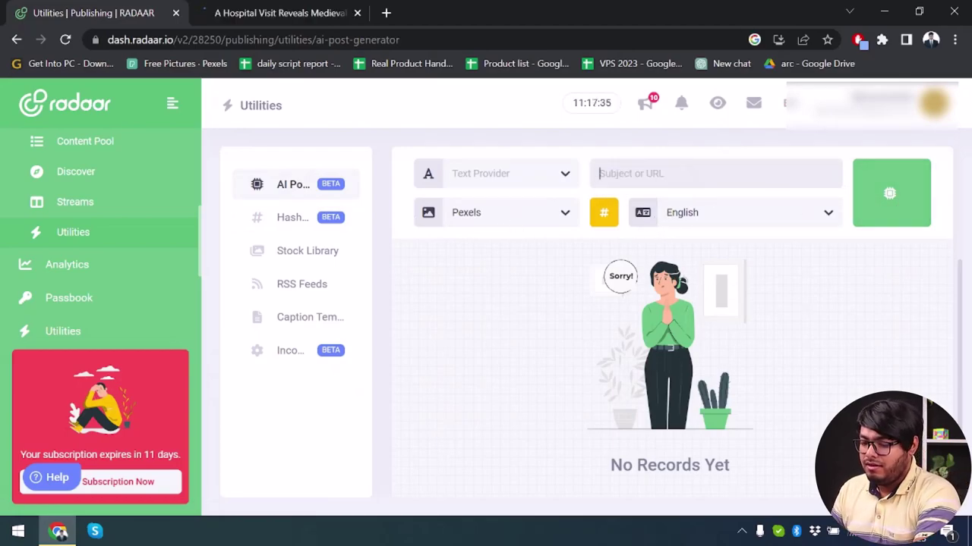
- Paste the New York Times article link as subject, retry generating, then open Hashtag Manager
{"action": "key", "text": "ctrl+v"}
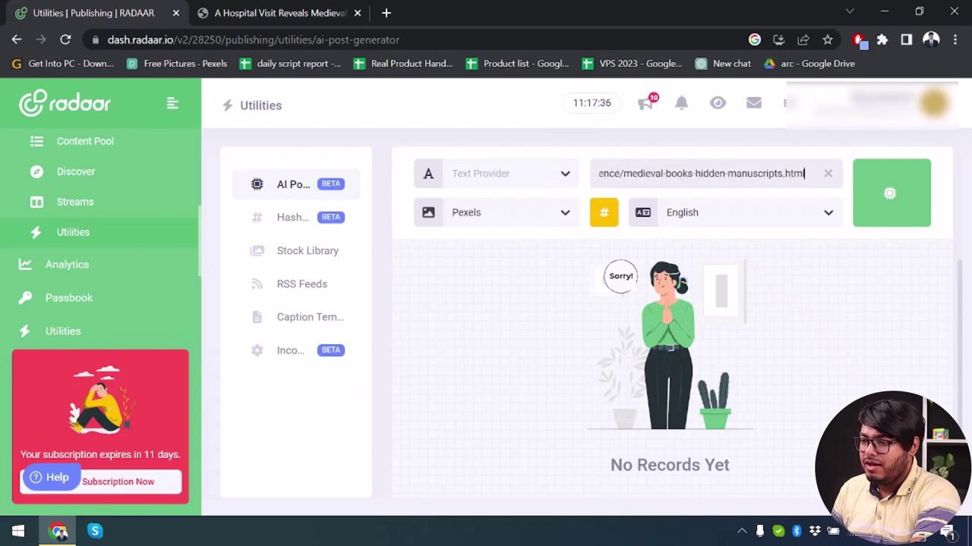
{"action": "left_click", "coordinate": [885, 195]}
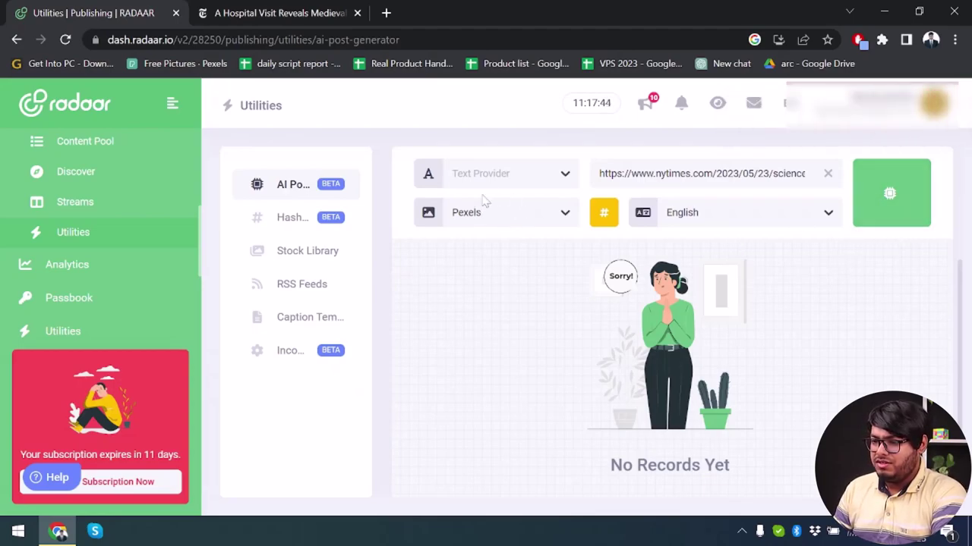
{"action": "left_click", "coordinate": [522, 174]}
{"action": "left_click", "coordinate": [759, 331]}
{"action": "left_click", "coordinate": [890, 193]}
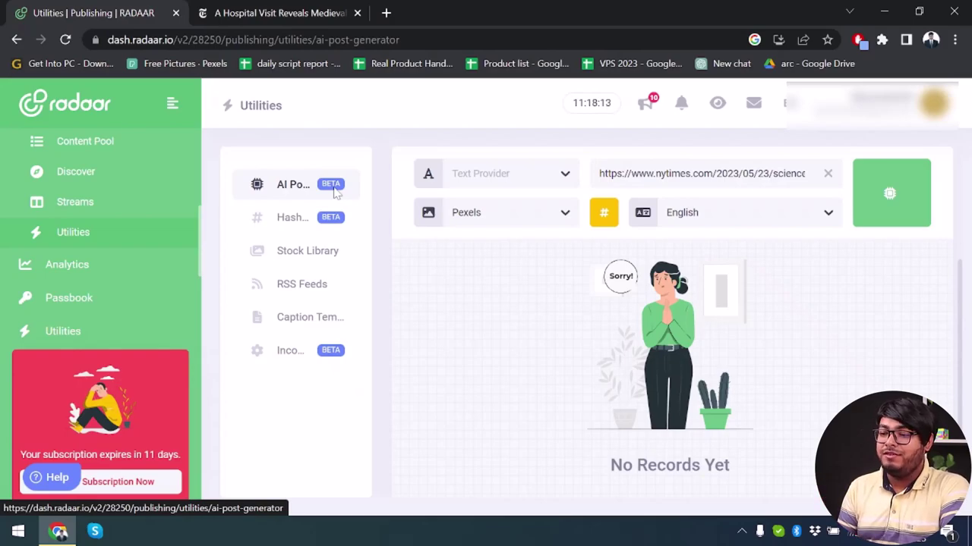
{"action": "left_click", "coordinate": [890, 194]}
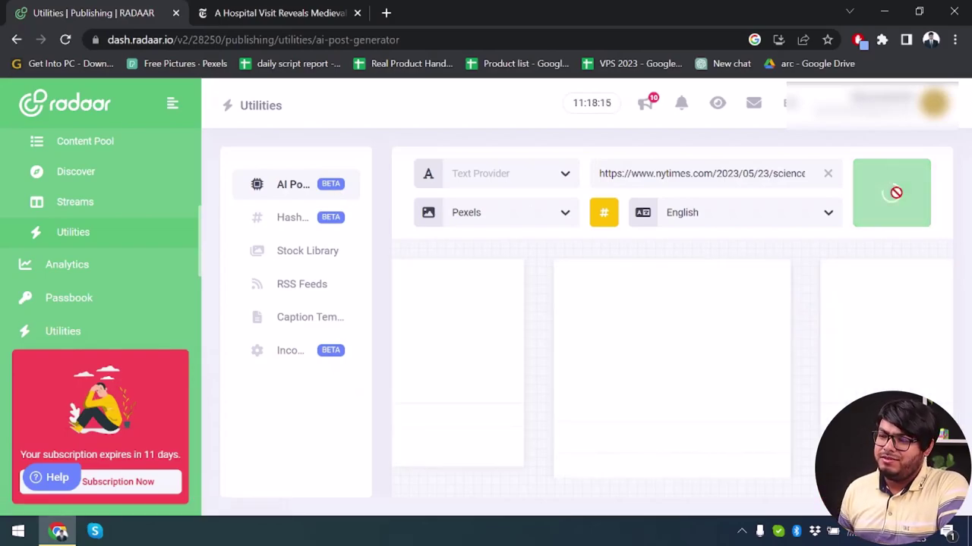
{"action": "left_click", "coordinate": [310, 228]}
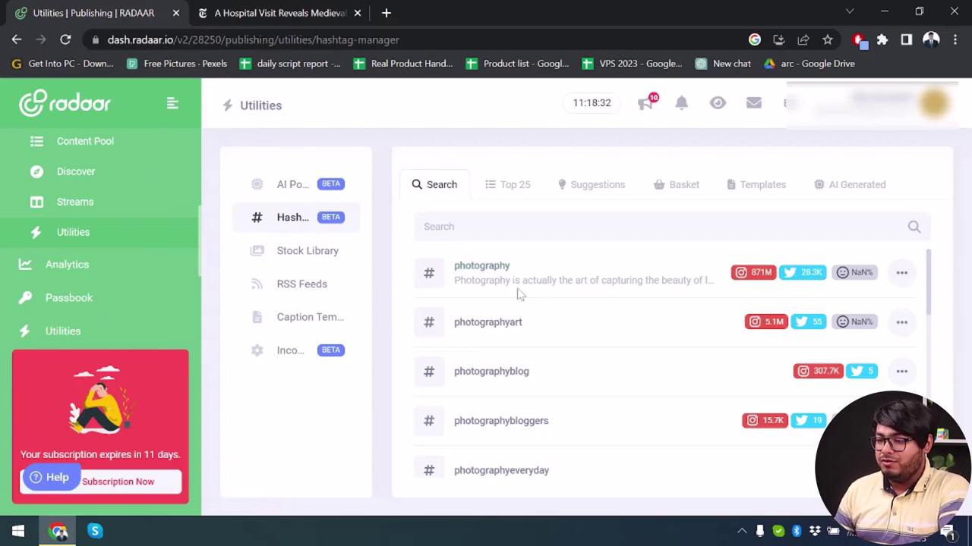
- View the top 25 trending and the AI-generated hashtags, then open Stock Library
{"action": "scroll", "coordinate": [521, 296], "scroll_direction": "down", "scroll_amount": 1}
{"action": "left_click", "coordinate": [507, 184]}
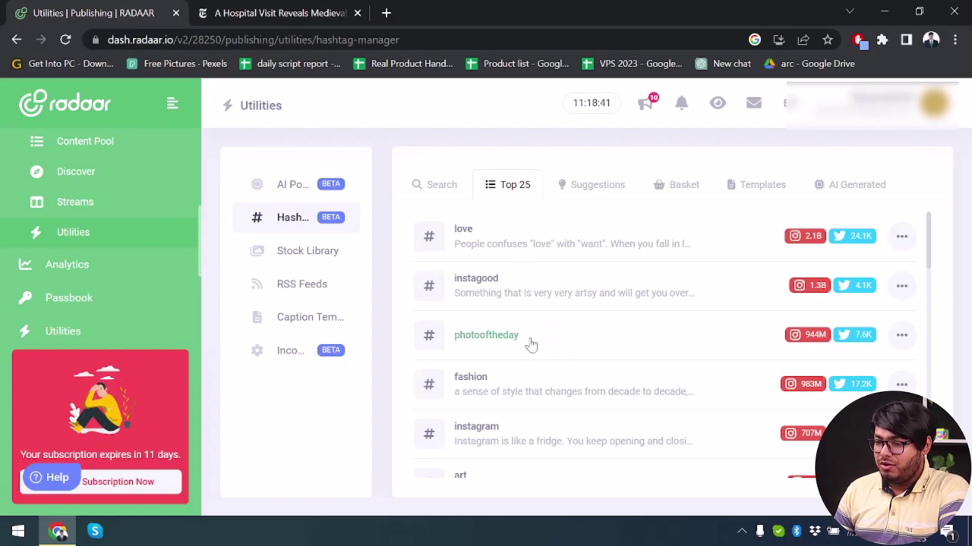
{"action": "scroll", "coordinate": [520, 277], "scroll_direction": "down", "scroll_amount": 1}
{"action": "scroll", "coordinate": [535, 318], "scroll_direction": "up", "scroll_amount": 1}
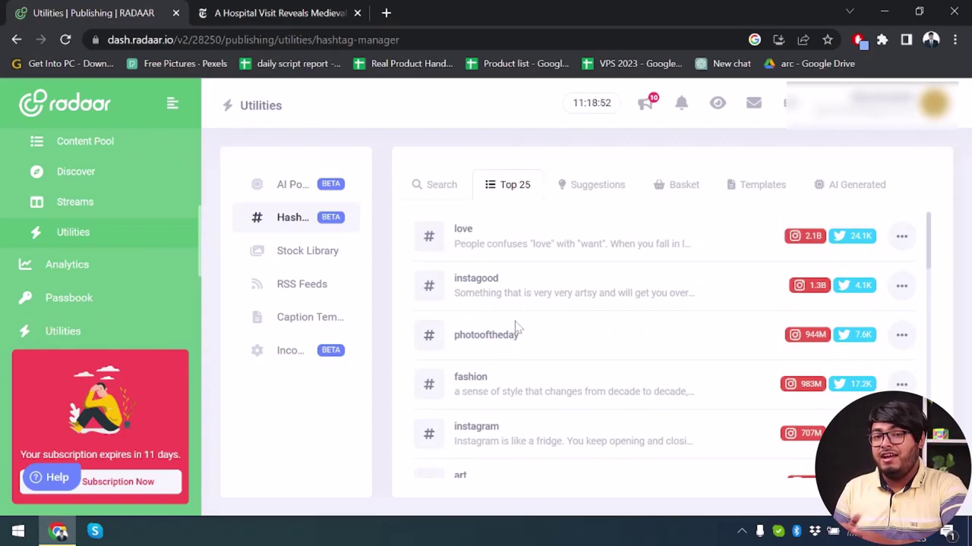
{"action": "left_click", "coordinate": [862, 187]}
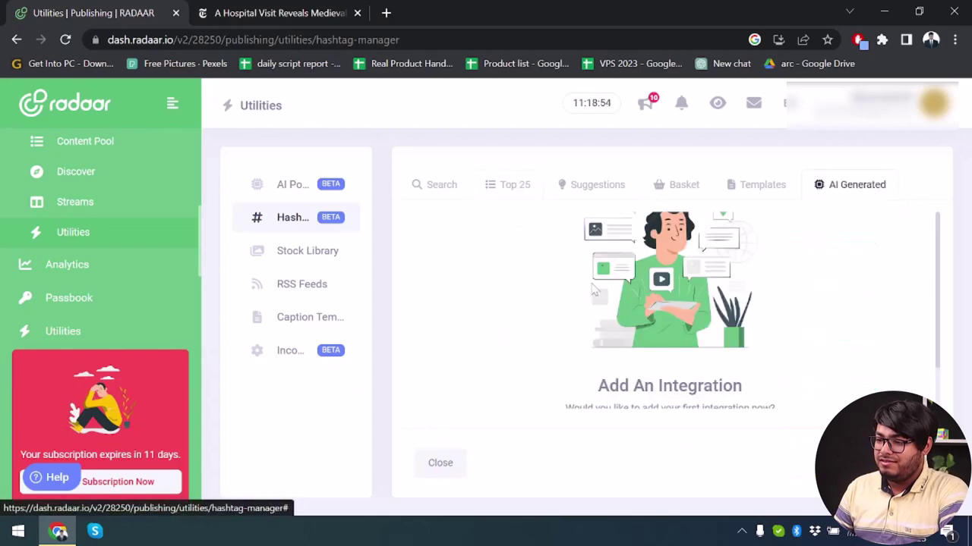
{"action": "left_click", "coordinate": [331, 260]}
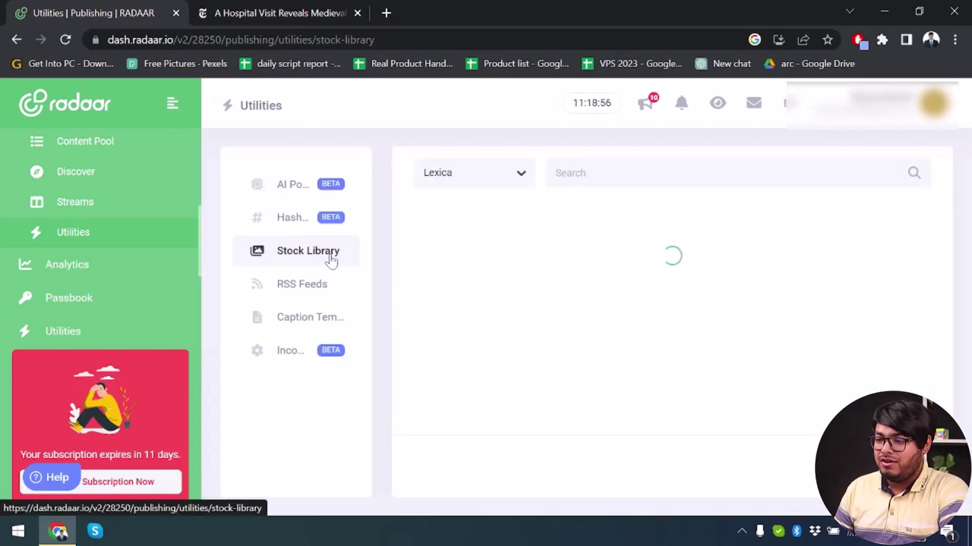
- Switch the stock image source to Pexels, then Pixabay, and download the biplane image
{"action": "left_click", "coordinate": [490, 175]}
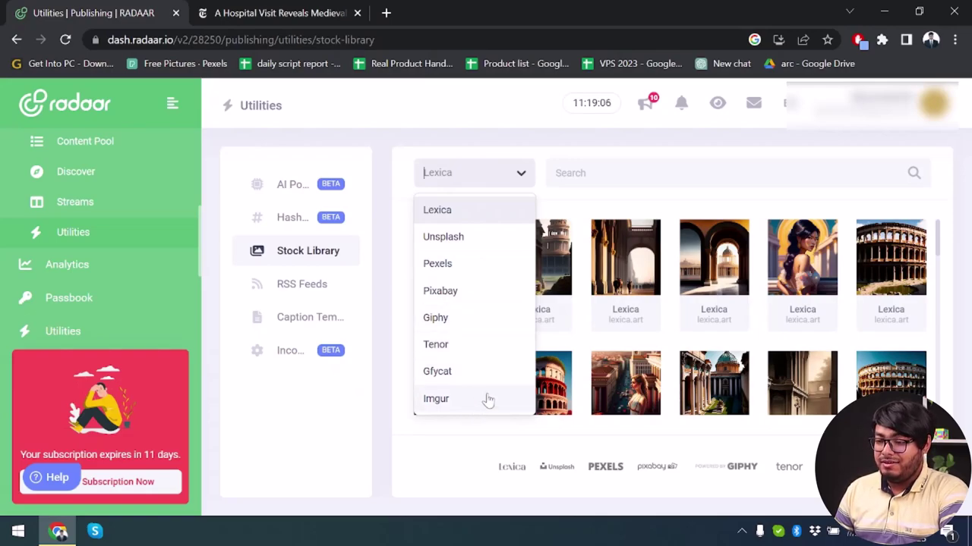
{"action": "left_click", "coordinate": [592, 156]}
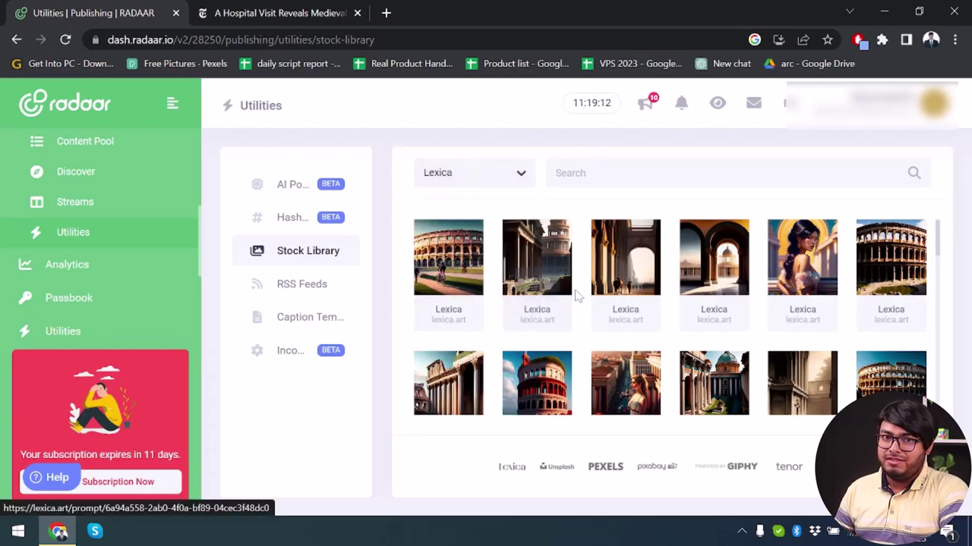
{"action": "left_click", "coordinate": [520, 183]}
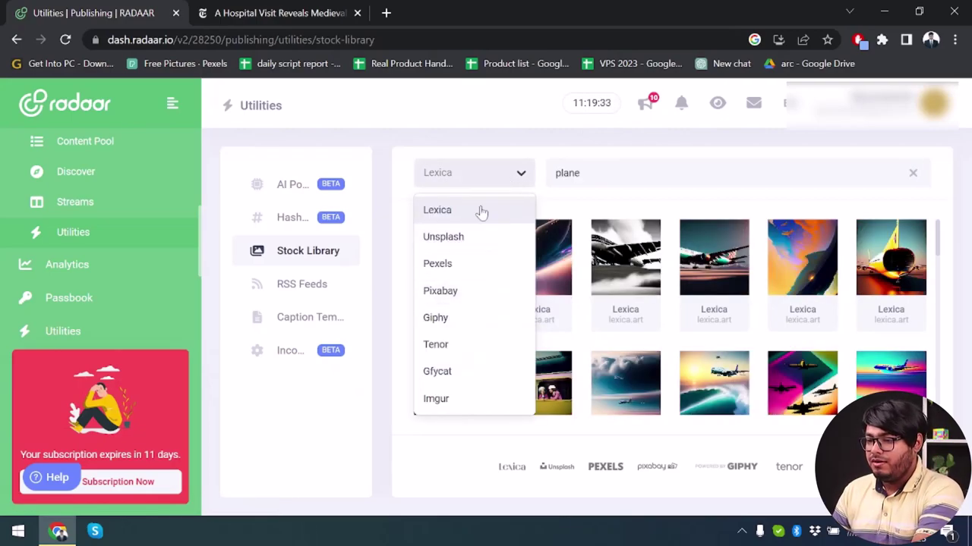
{"action": "left_click", "coordinate": [467, 267]}
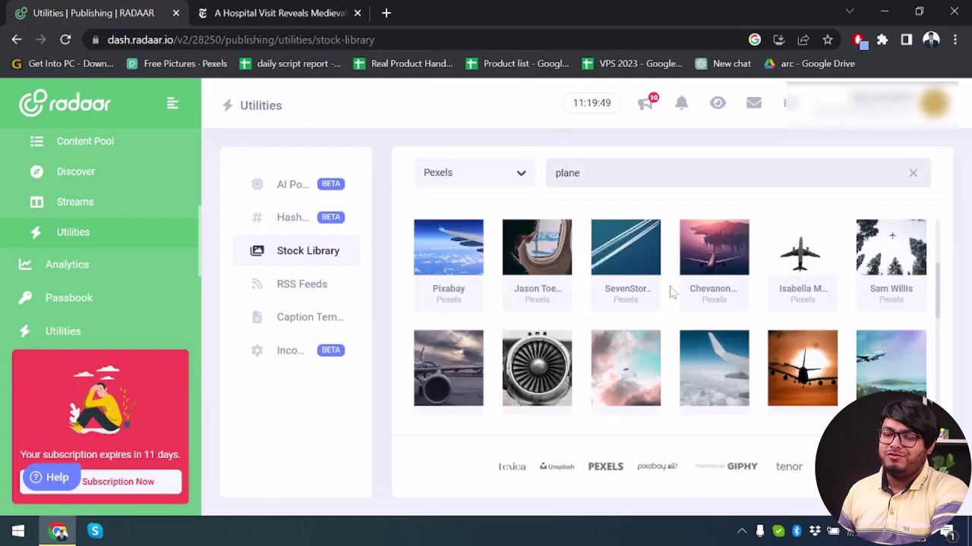
{"action": "scroll", "coordinate": [646, 289], "scroll_direction": "down", "scroll_amount": 5}
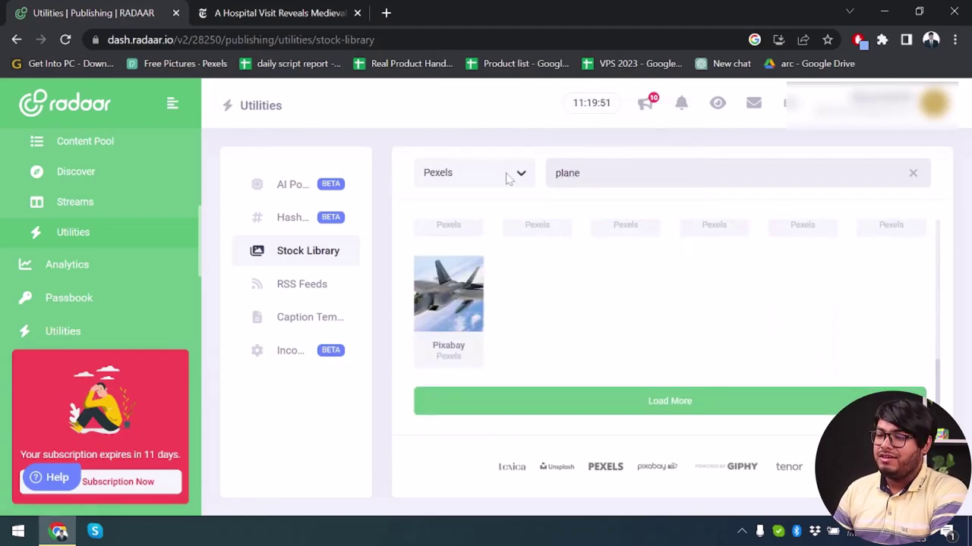
{"action": "left_click", "coordinate": [509, 176]}
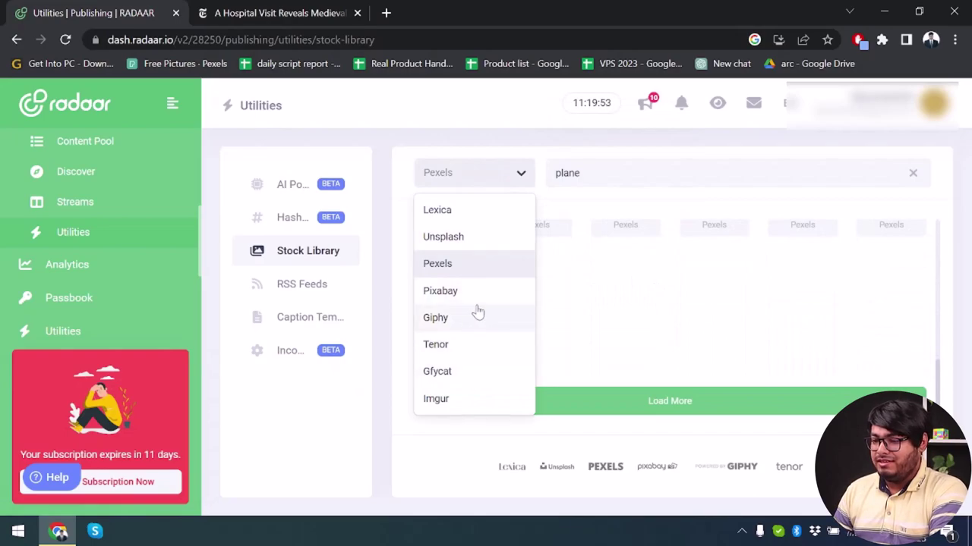
{"action": "left_click", "coordinate": [501, 294]}
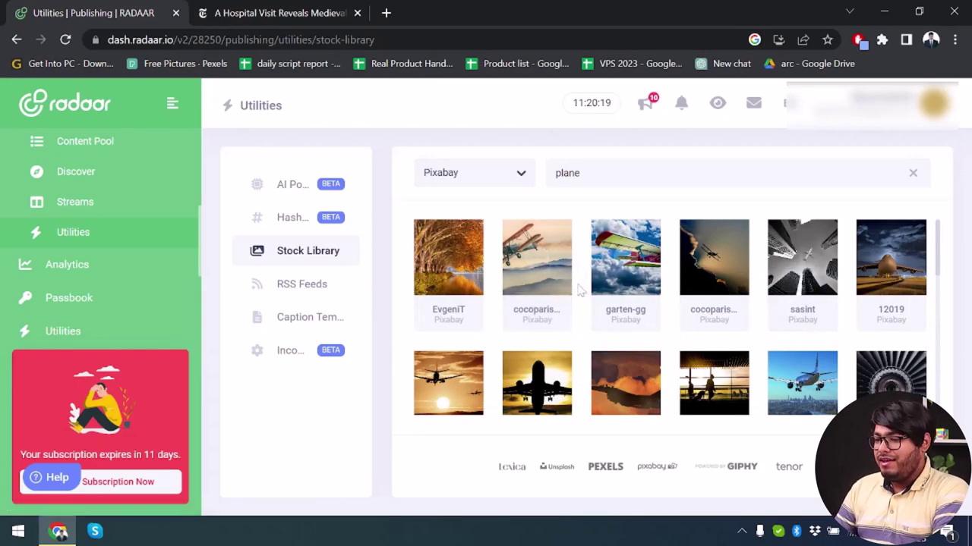
{"action": "left_click", "coordinate": [537, 259]}
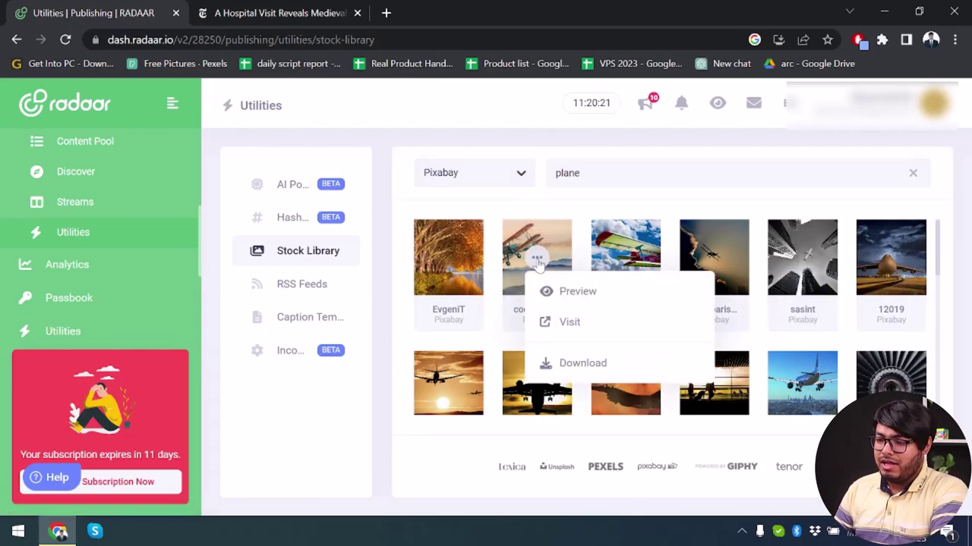
{"action": "left_click", "coordinate": [583, 362]}
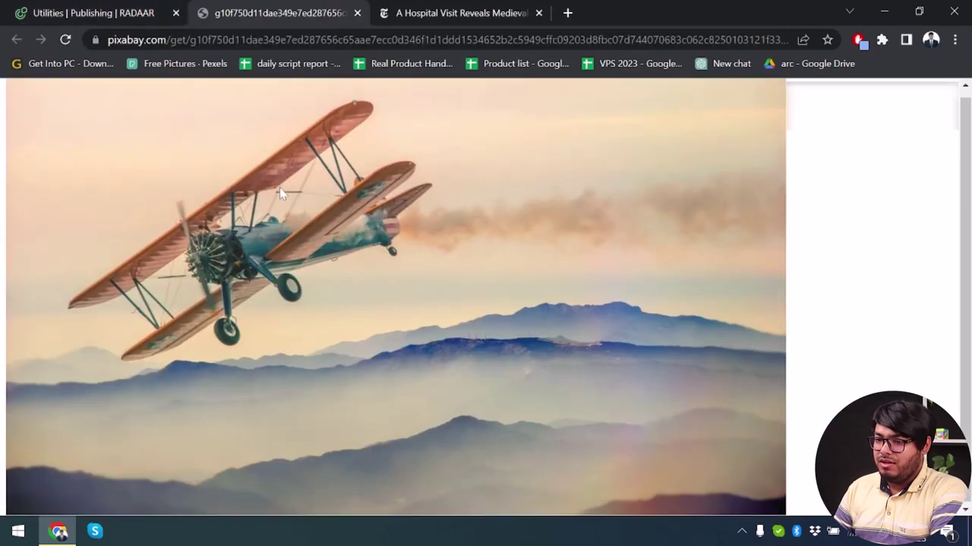
- Save the biplane photo to Downloads as double-decker-g10f750d11_1280.jpg and close its tab
{"action": "right_click", "coordinate": [325, 223]}
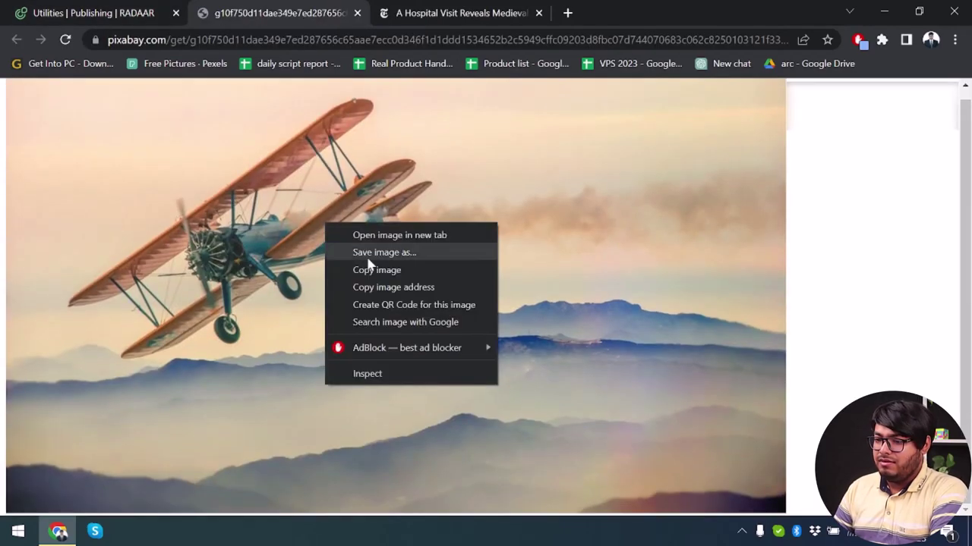
{"action": "left_click", "coordinate": [438, 256]}
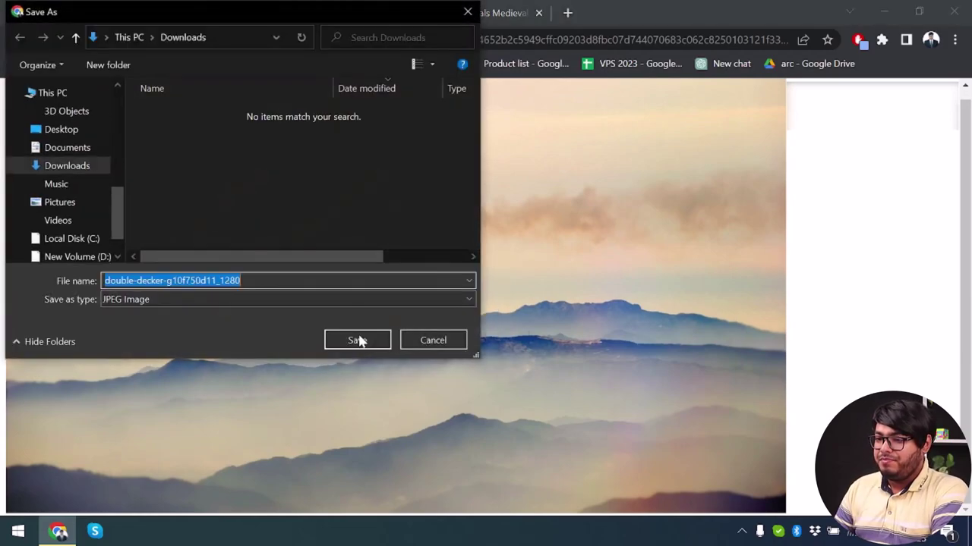
{"action": "left_click", "coordinate": [373, 343]}
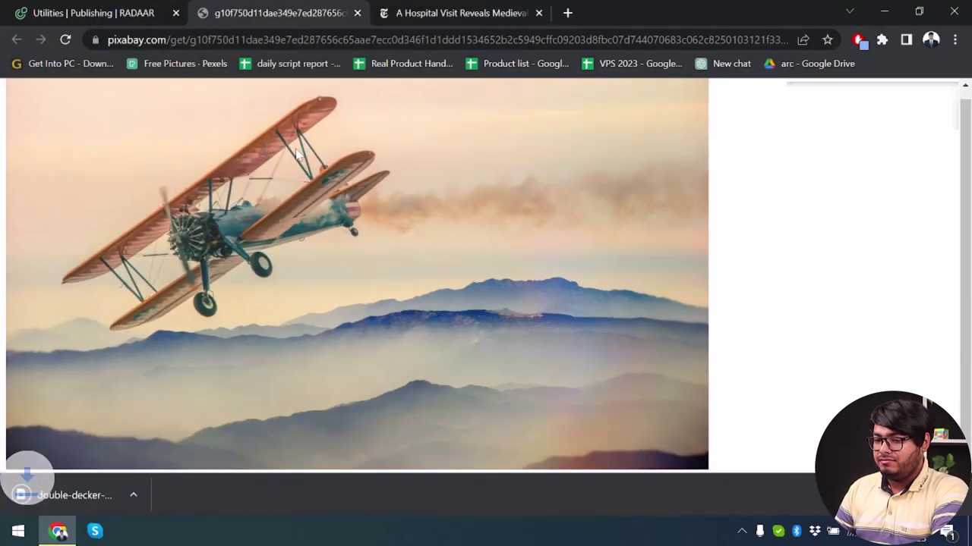
{"action": "key", "text": "ctrl+w"}
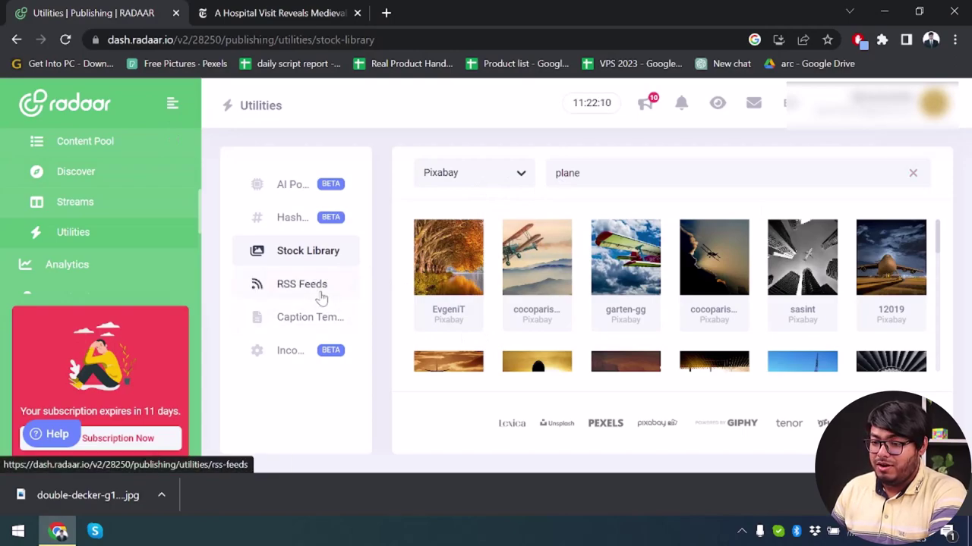
- Open Caption Templates, refresh the list and search for 'plane'
{"action": "left_click", "coordinate": [322, 328]}
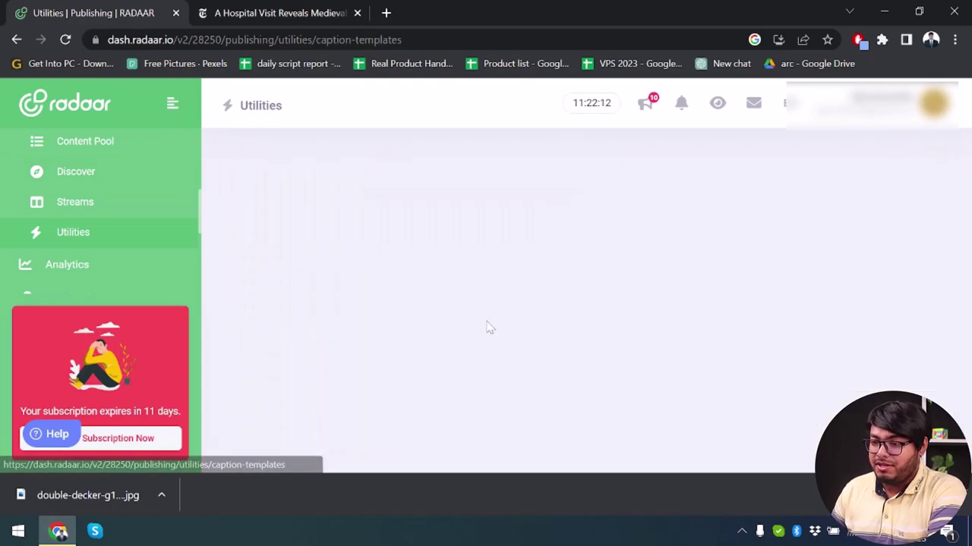
{"action": "scroll", "coordinate": [573, 258], "scroll_direction": "down", "scroll_amount": 1}
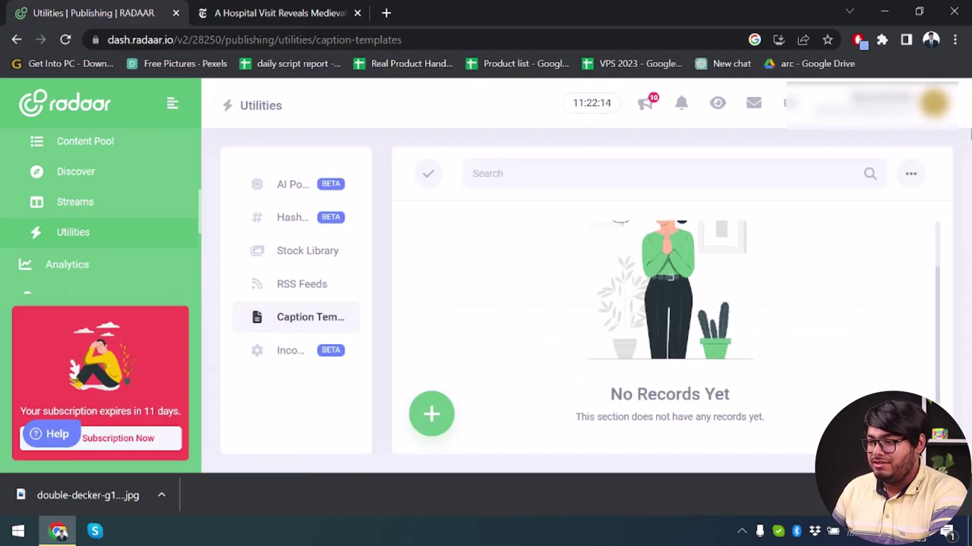
{"action": "left_click", "coordinate": [910, 173]}
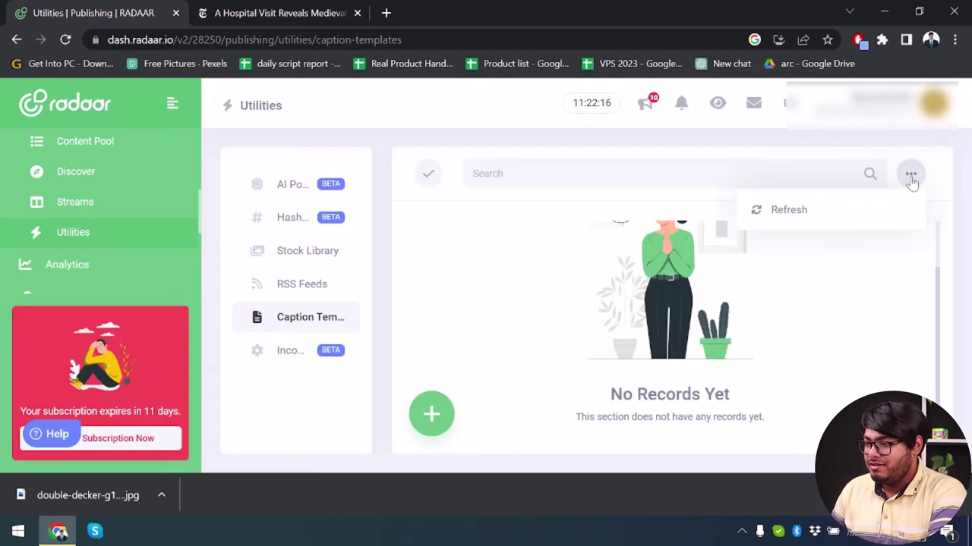
{"action": "left_click", "coordinate": [824, 212]}
{"action": "type", "text": "plane in the sky"}
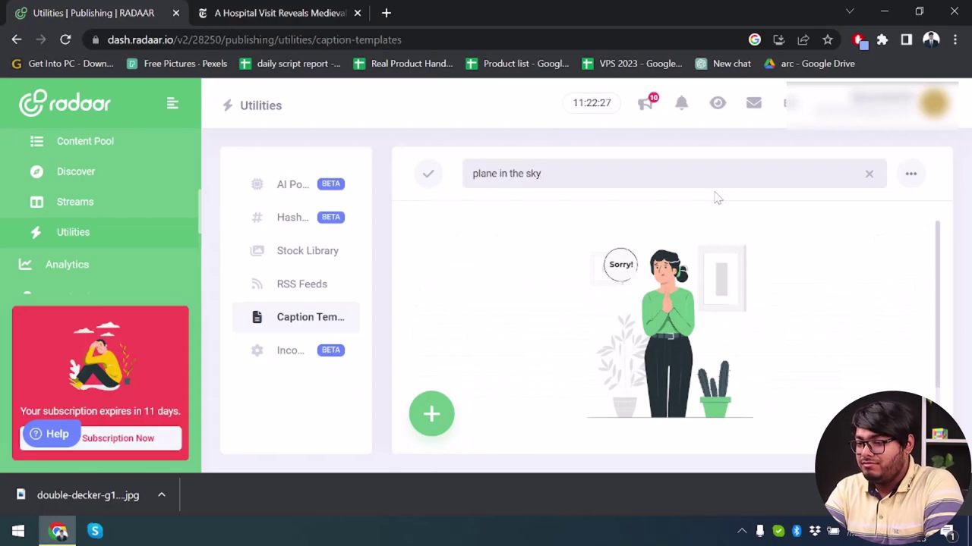
- Open the Create A New Template form and close it without saving
{"action": "left_click", "coordinate": [430, 414]}
{"action": "left_click", "coordinate": [222, 214]}
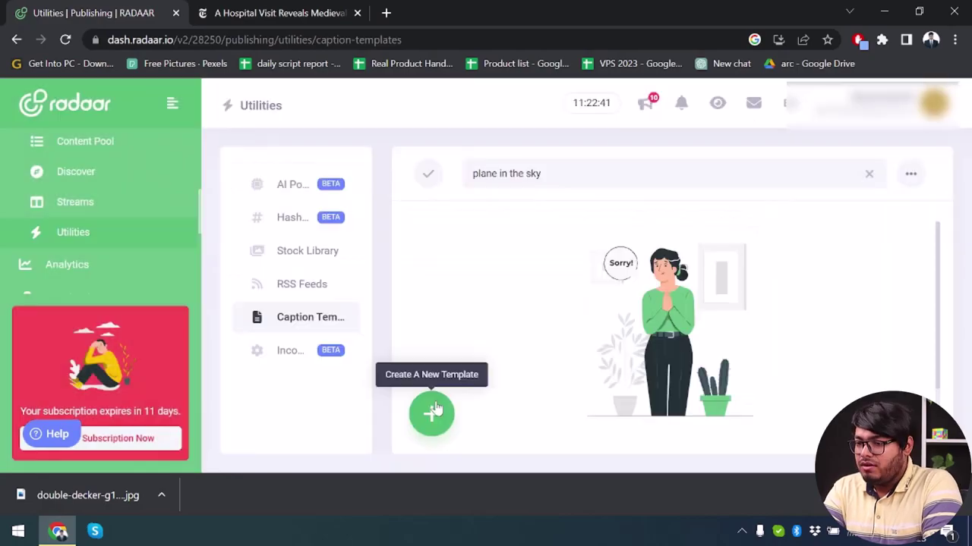
{"action": "left_click", "coordinate": [431, 414]}
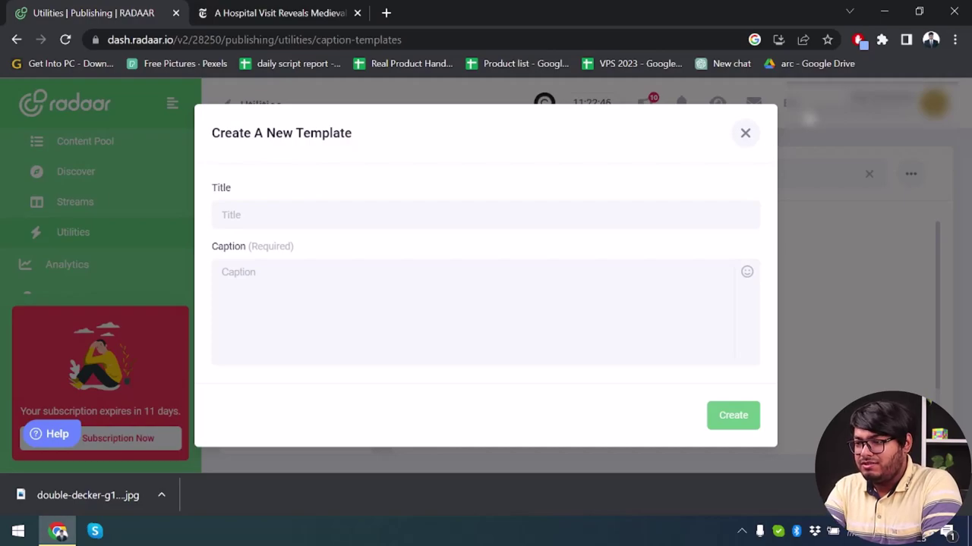
{"action": "left_click", "coordinate": [746, 135]}
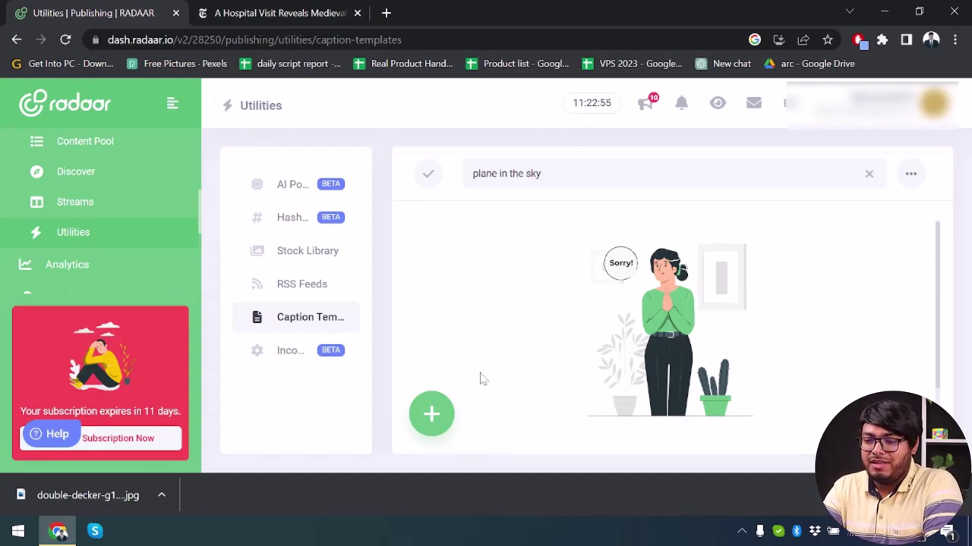
- Preview the new incoming webhook form and its Scheduled status choices, then go to Analytics
{"action": "left_click", "coordinate": [291, 355]}
{"action": "left_click", "coordinate": [422, 427]}
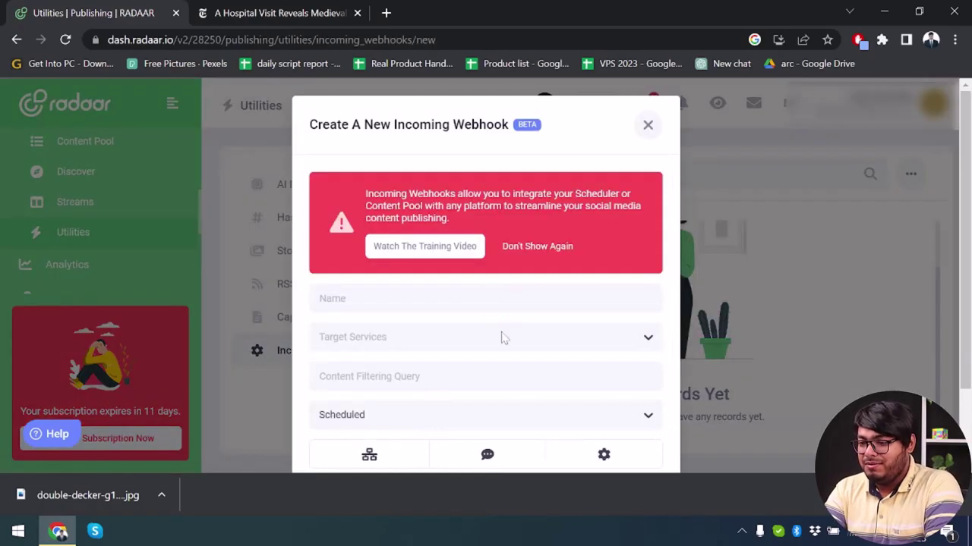
{"action": "scroll", "coordinate": [501, 337], "scroll_direction": "down", "scroll_amount": 2}
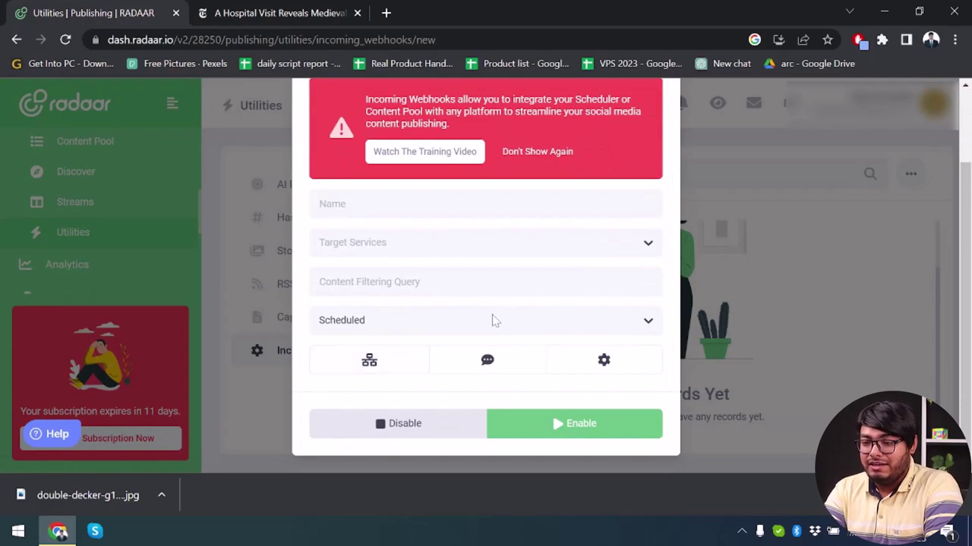
{"action": "left_click", "coordinate": [592, 327]}
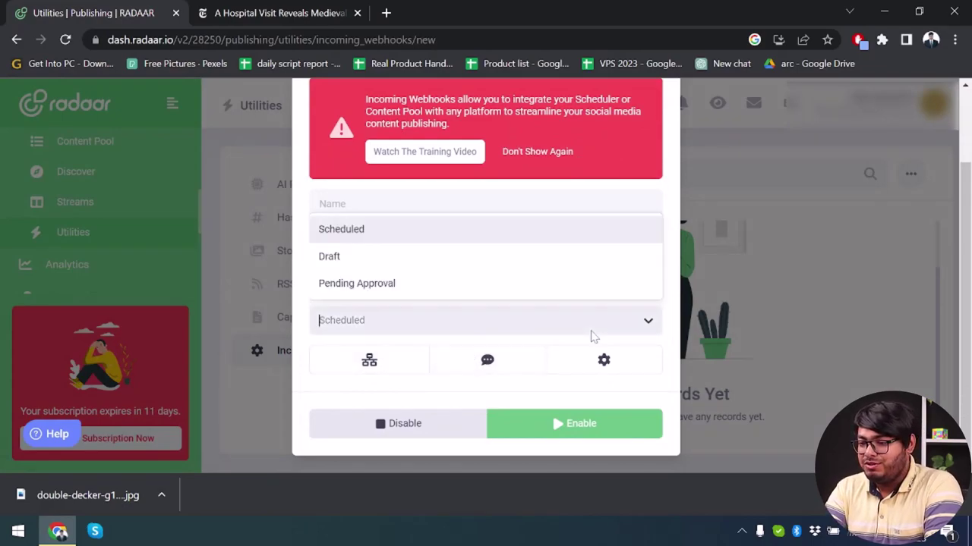
{"action": "left_click", "coordinate": [87, 266]}
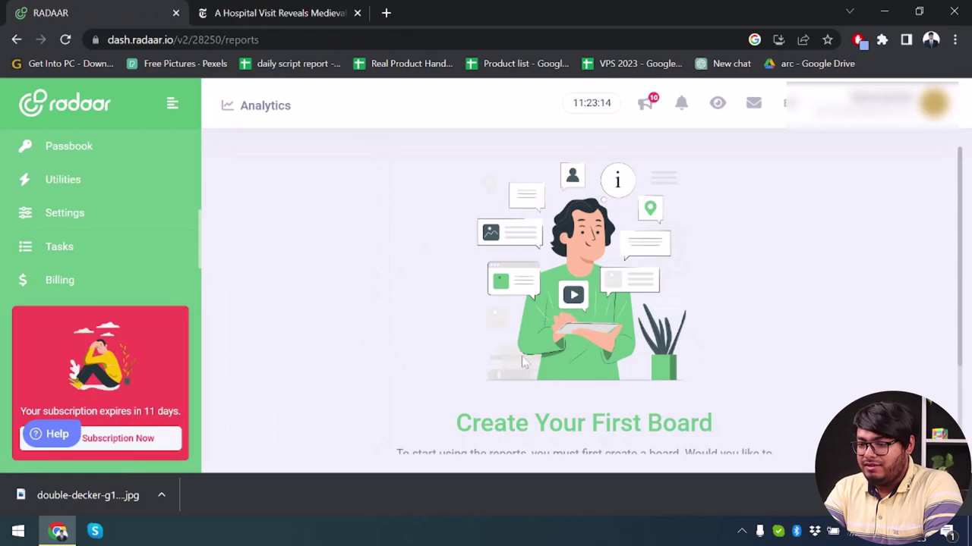